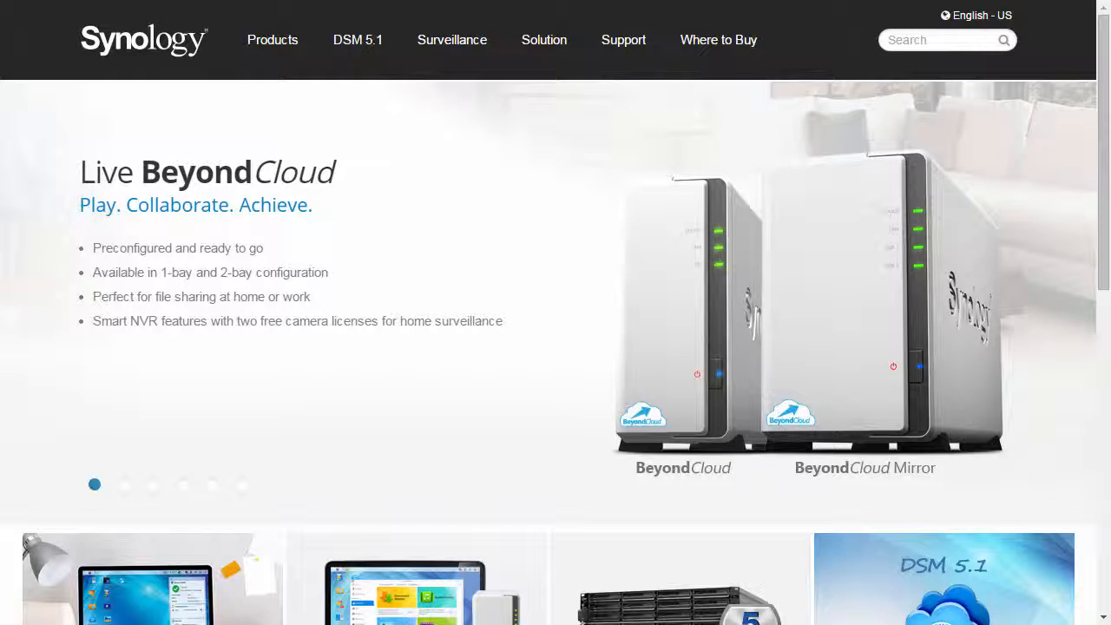
Step: In the Download Center, filter to 4-bay DS415+ and scroll to Photo Station Uploader under Utilities
{"action": "mouse_move", "coordinate": [625, 44]}
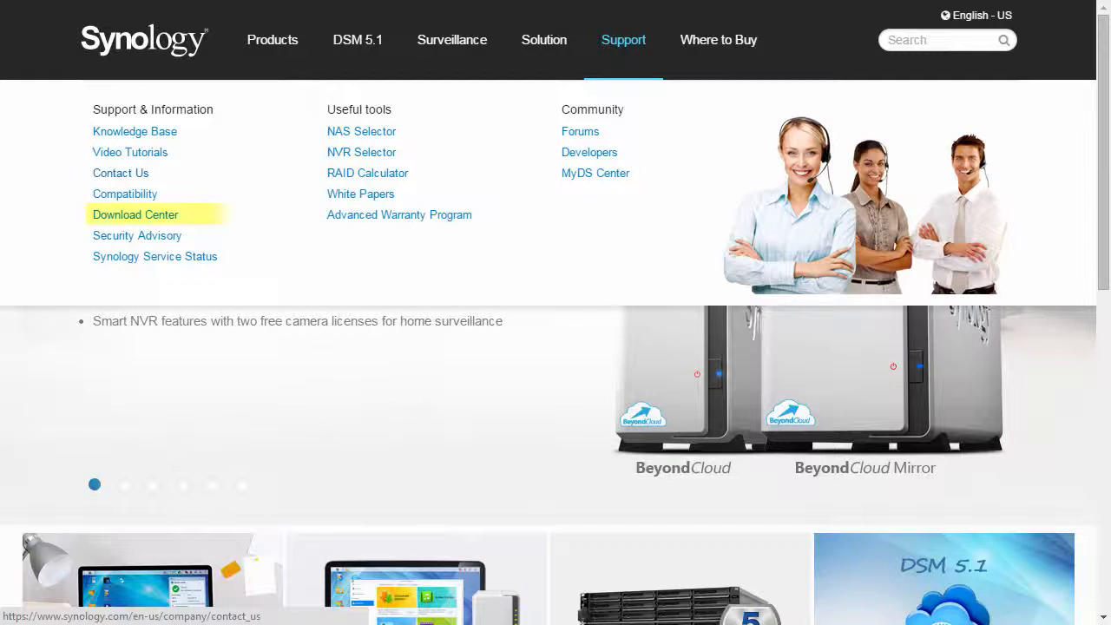
{"action": "left_click", "coordinate": [203, 215]}
{"action": "left_click", "coordinate": [573, 300]}
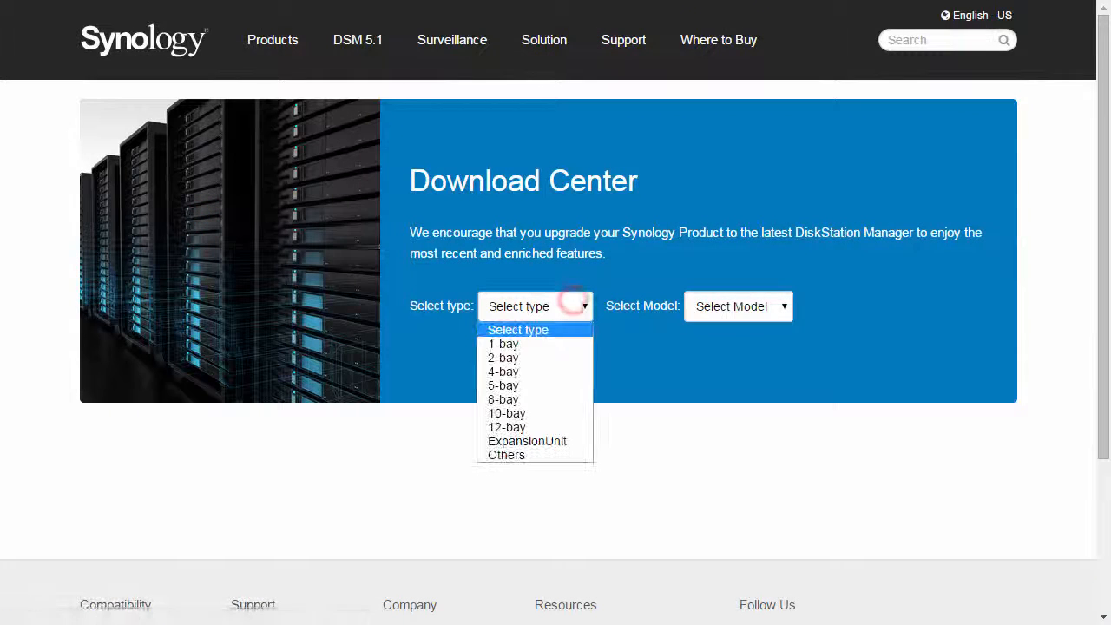
{"action": "left_click", "coordinate": [565, 370]}
{"action": "left_click", "coordinate": [773, 309]}
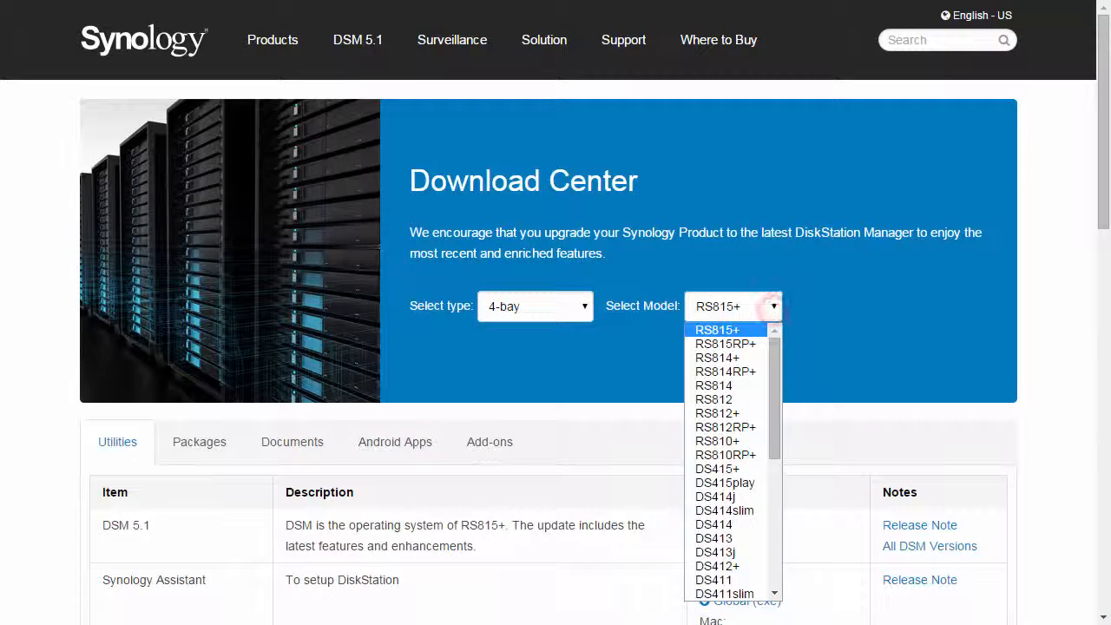
{"action": "left_click", "coordinate": [732, 464]}
{"action": "scroll", "coordinate": [732, 464], "scroll_direction": "down", "scroll_amount": 9}
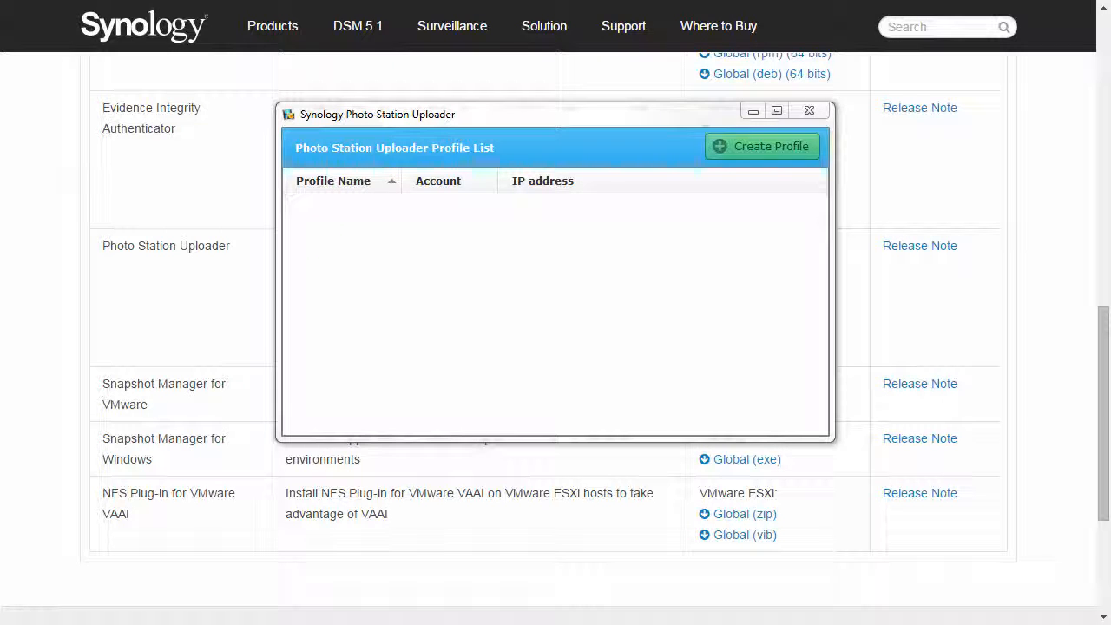
Step: Create a profile named My NAS using the PhotoStation server at 192.168.99.118
{"action": "left_click", "coordinate": [787, 148]}
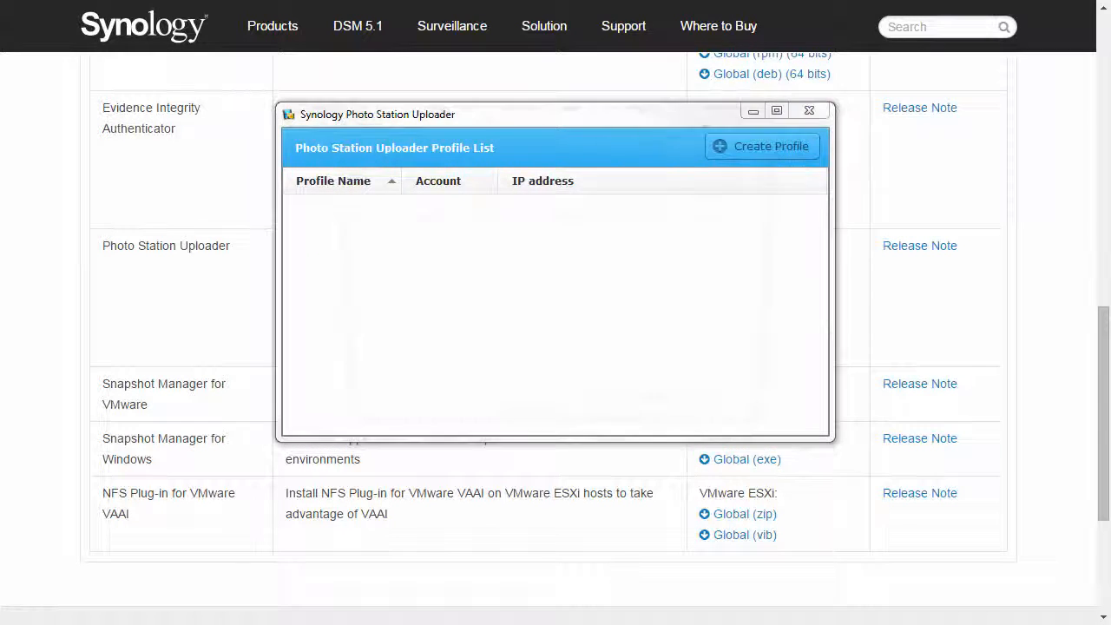
{"action": "type", "text": "My "}
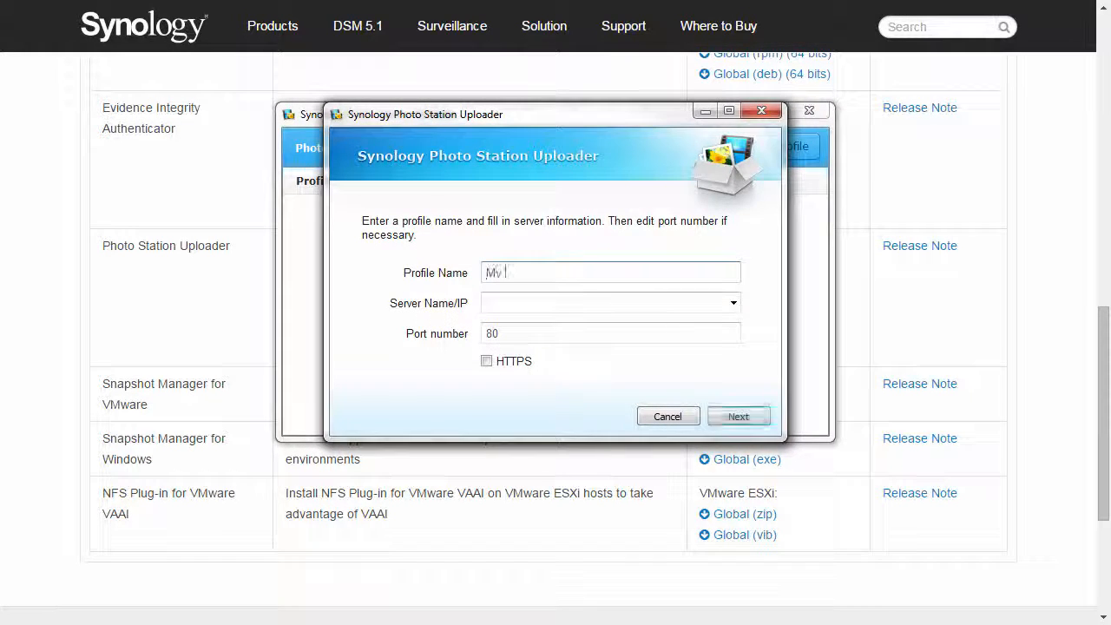
{"action": "type", "text": "NAS"}
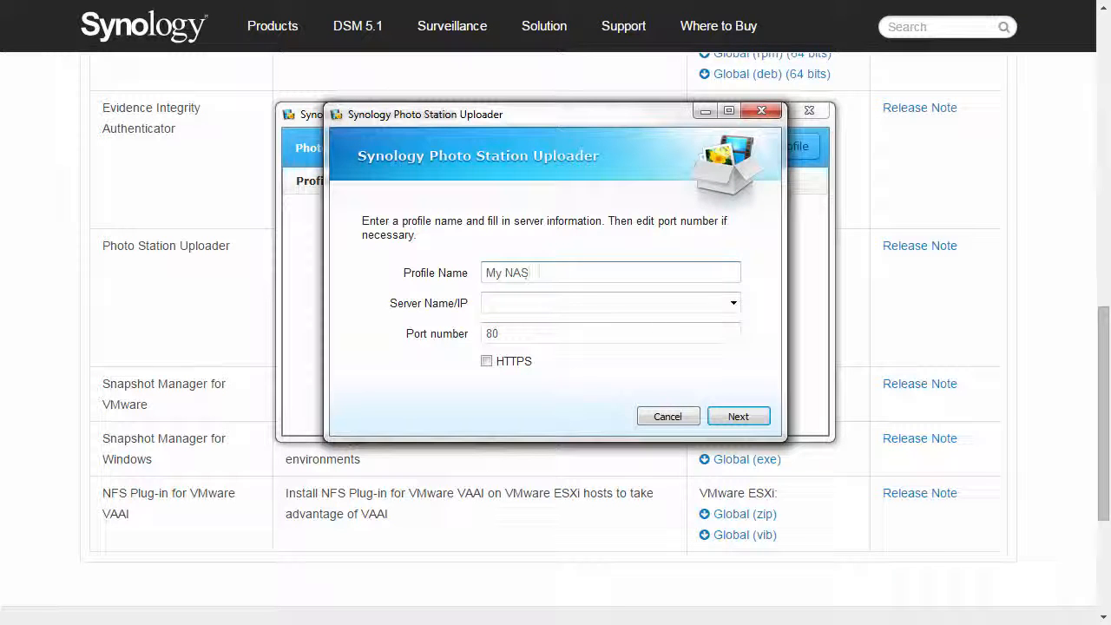
{"action": "left_click", "coordinate": [734, 302]}
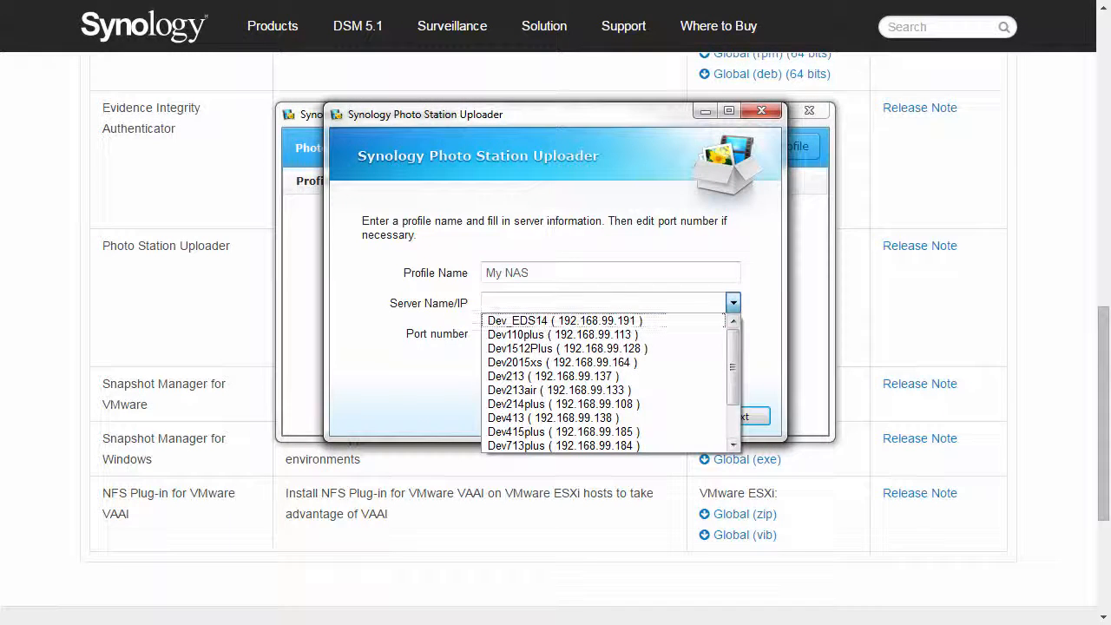
{"action": "scroll", "coordinate": [731, 332], "scroll_direction": "down", "scroll_amount": 2}
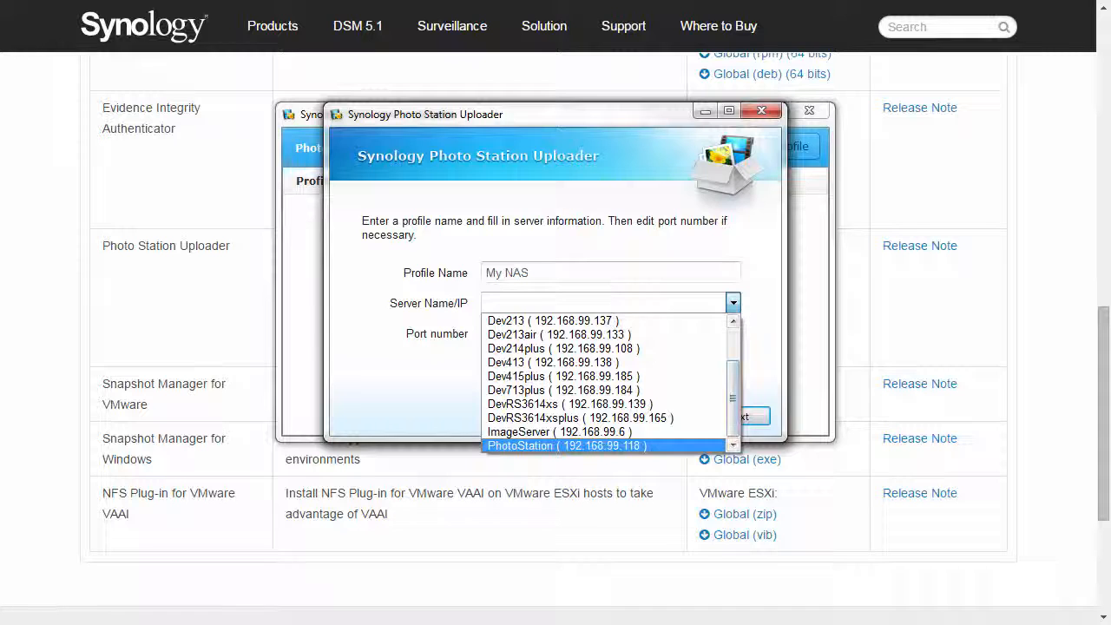
{"action": "left_click", "coordinate": [633, 446]}
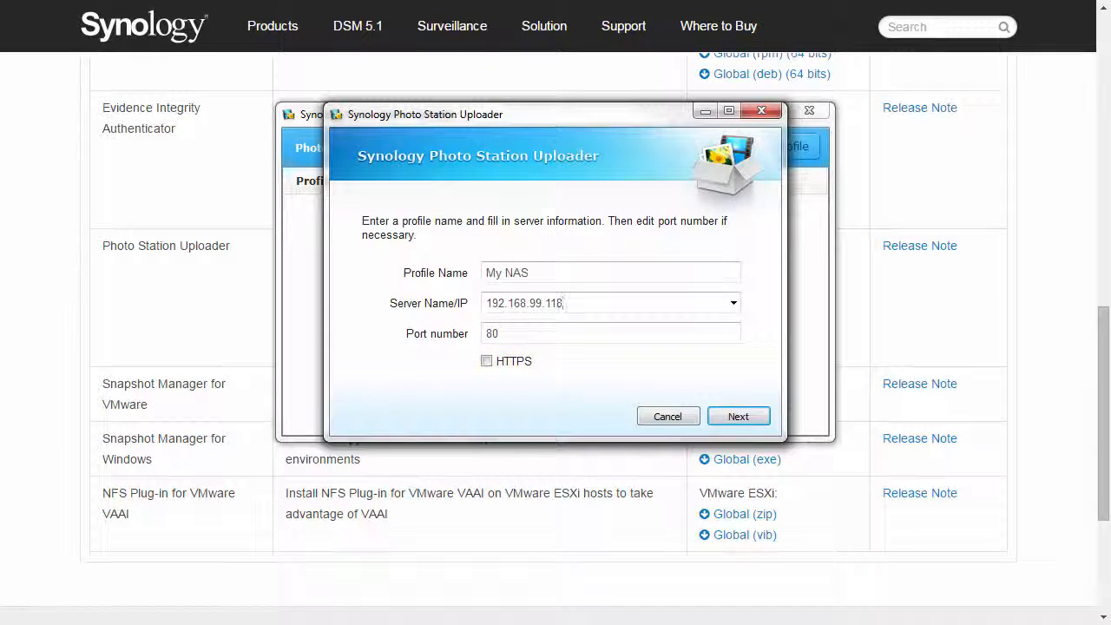
{"action": "left_click", "coordinate": [730, 415]}
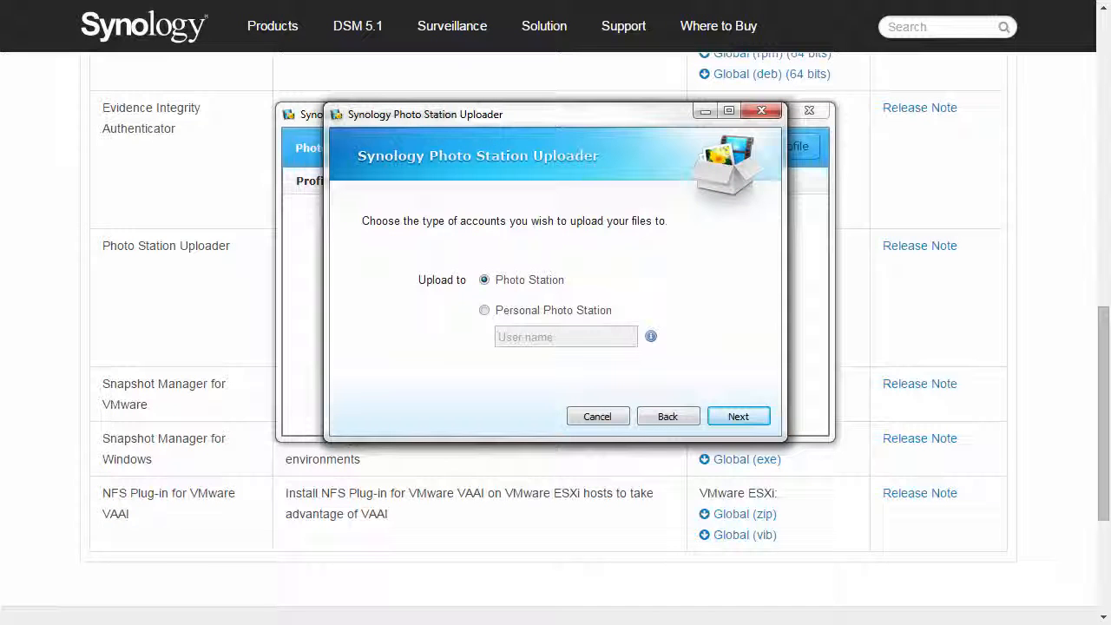
Step: Keep Photo Station as the upload target and enter the administrator account password
{"action": "left_click", "coordinate": [739, 416]}
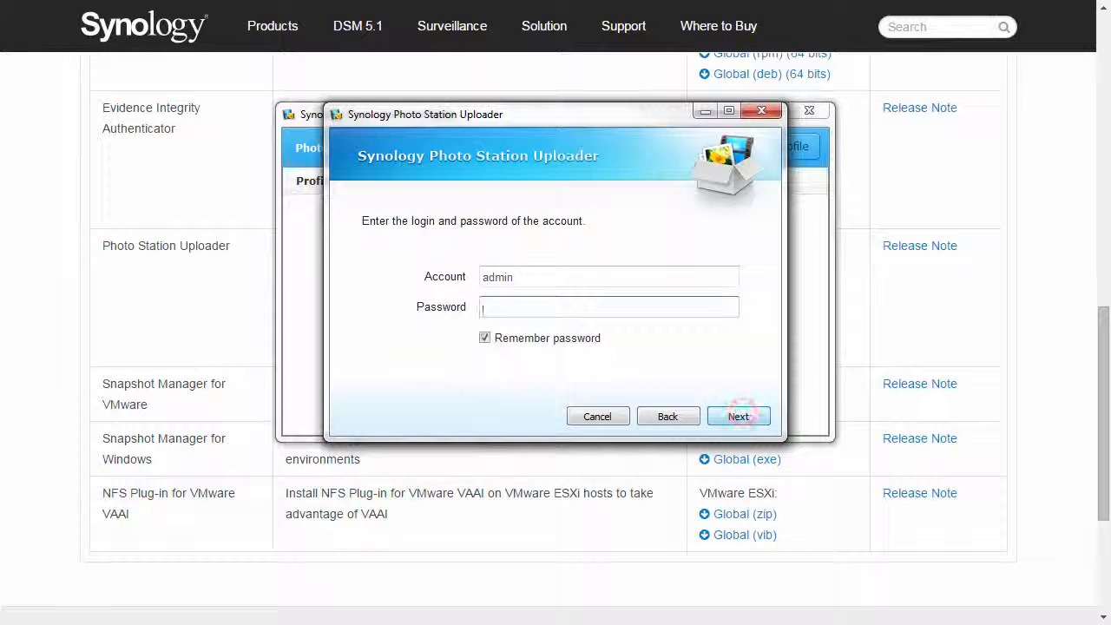
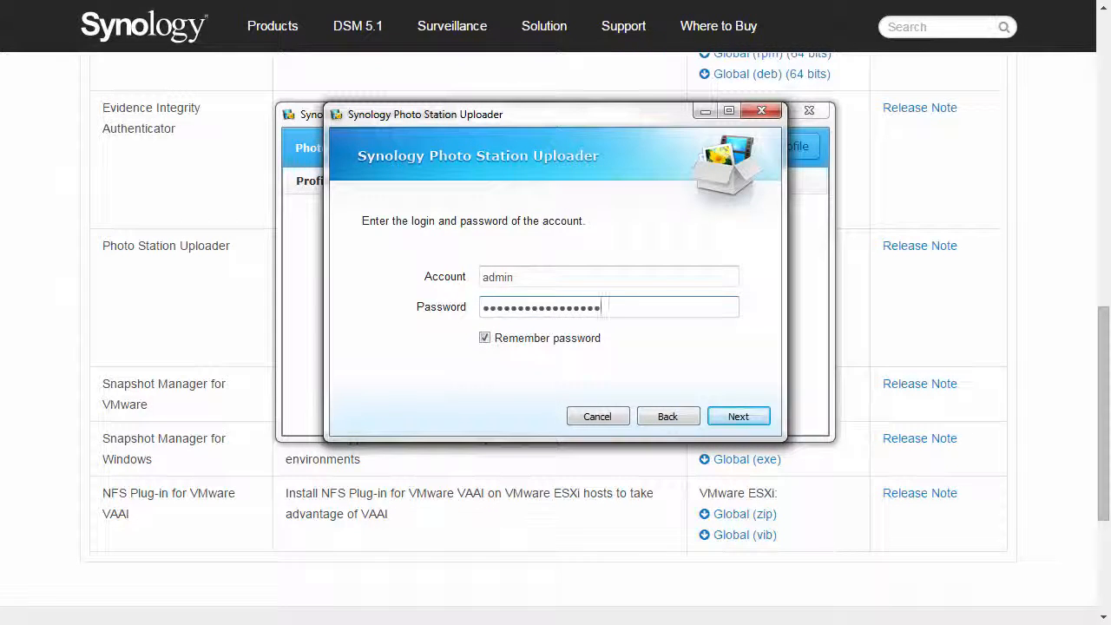
{"action": "left_click", "coordinate": [738, 416]}
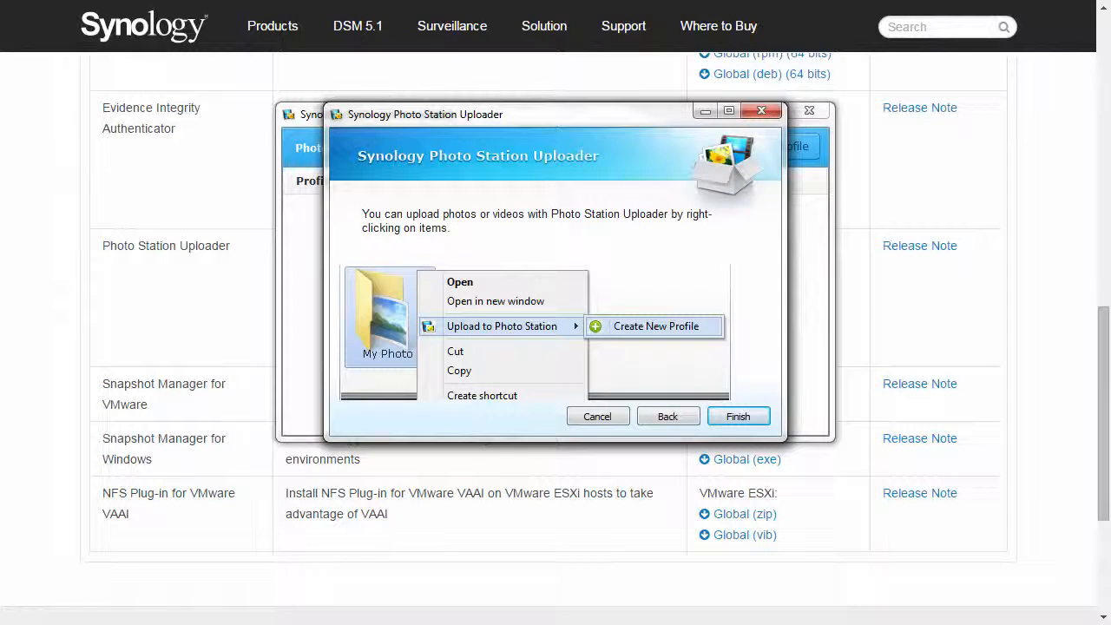
Step: Finish the profile, then upload Hydrangeas to /photo with the My NAS profile
{"action": "left_click", "coordinate": [747, 415]}
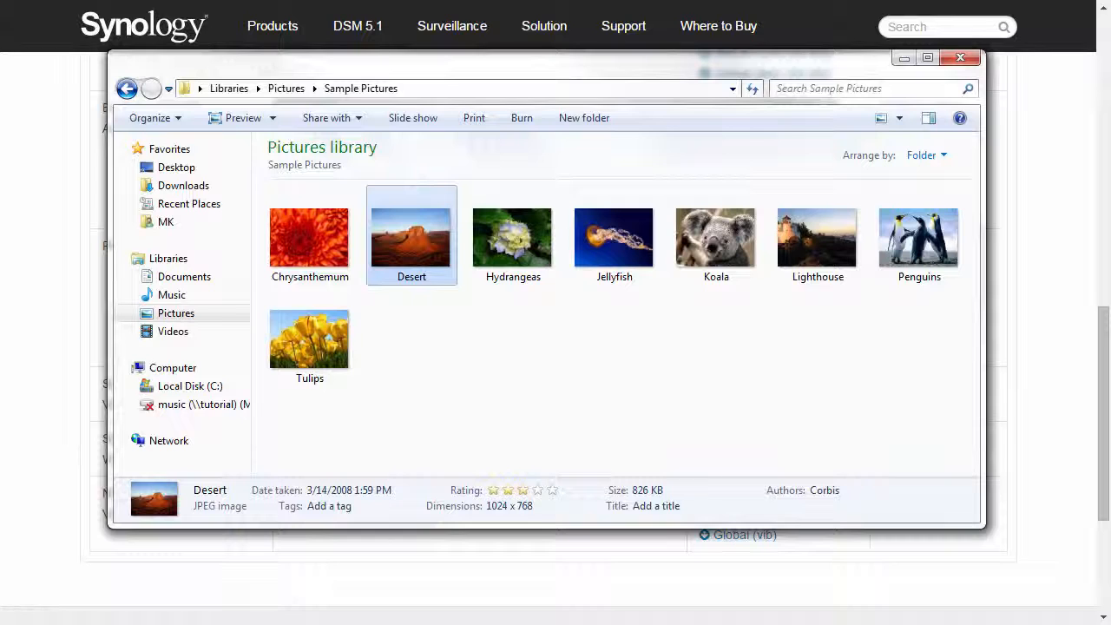
{"action": "left_click", "coordinate": [512, 238]}
{"action": "right_click", "coordinate": [518, 237]}
{"action": "mouse_move", "coordinate": [608, 491]}
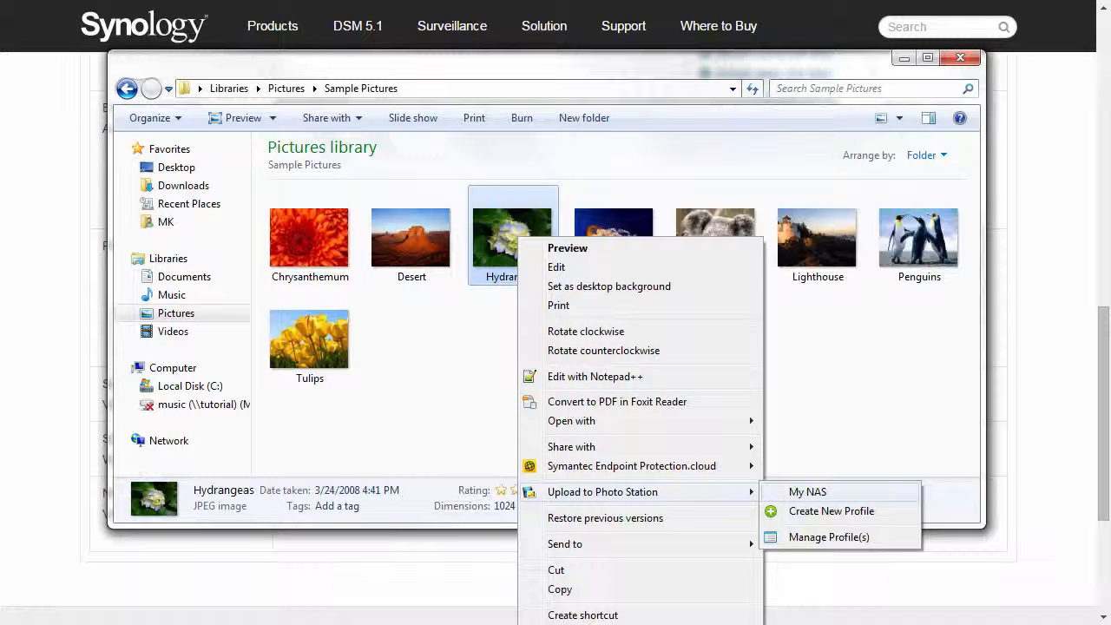
{"action": "left_click", "coordinate": [878, 492]}
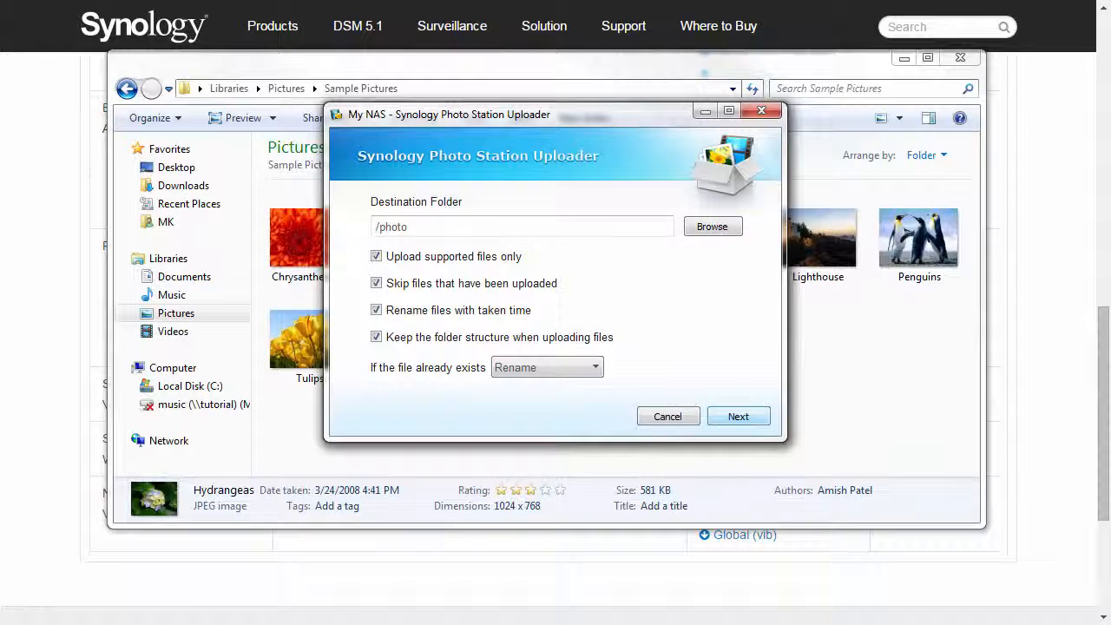
{"action": "left_click", "coordinate": [745, 415]}
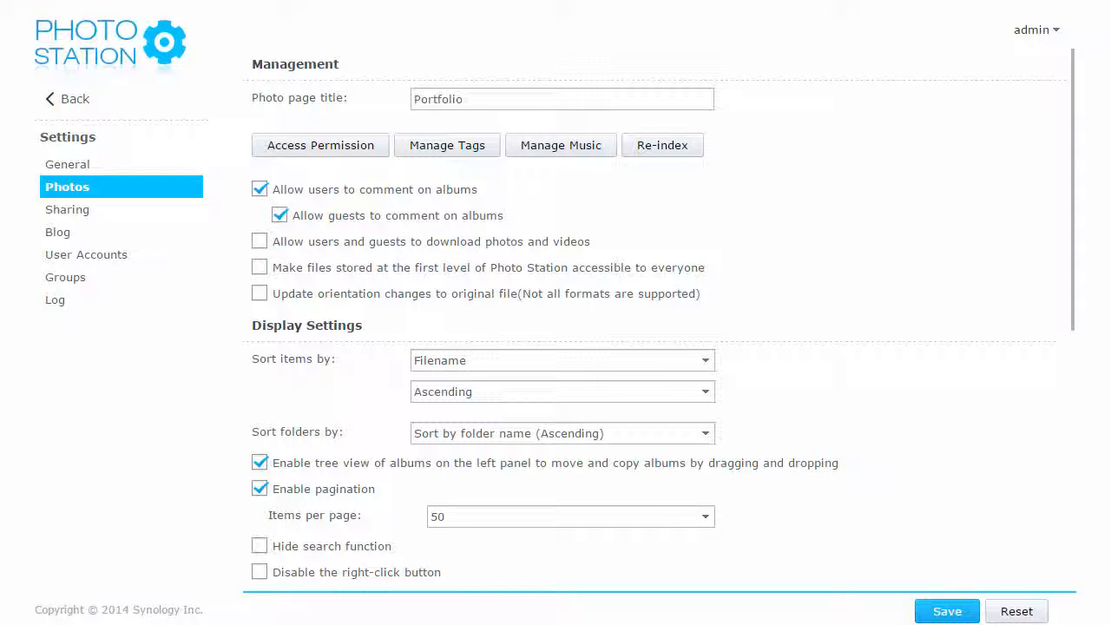
Step: Scroll through the Photos management and display settings
{"action": "left_click_drag", "start_coordinate": [1074, 67], "coordinate": [1074, 325]}
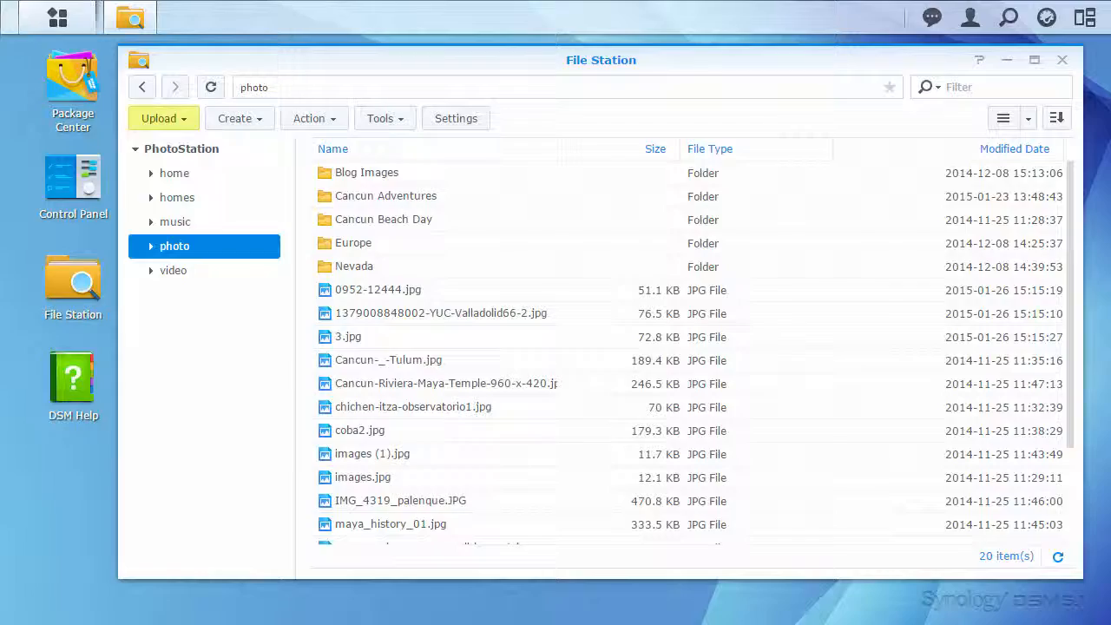
Step: Launch Photo Station from the DSM main menu
{"action": "left_click", "coordinate": [57, 17]}
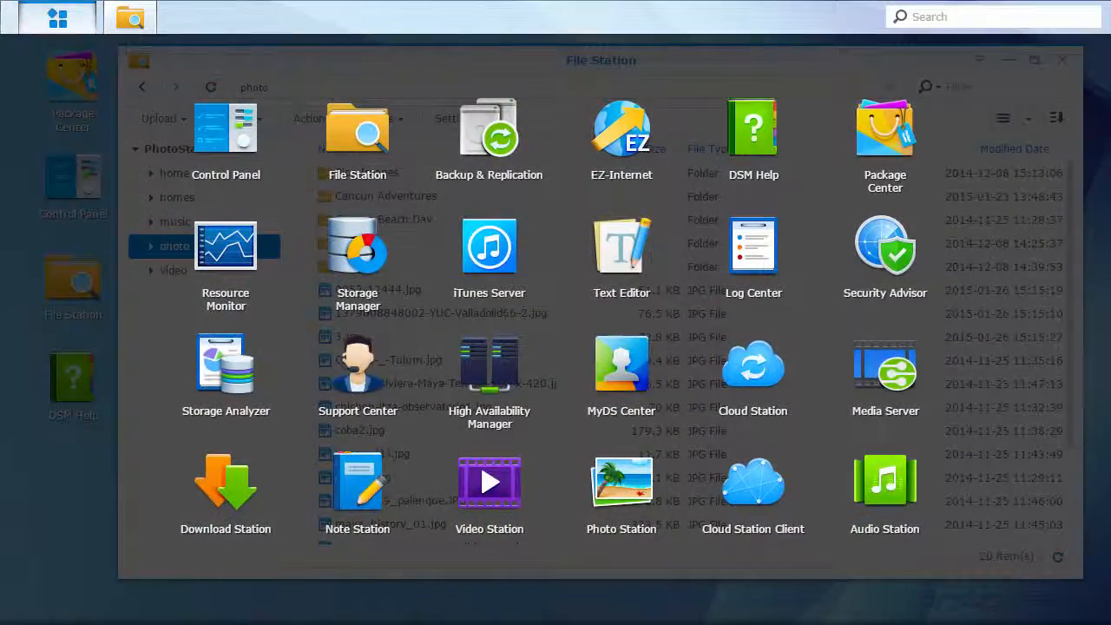
{"action": "left_click", "coordinate": [628, 490]}
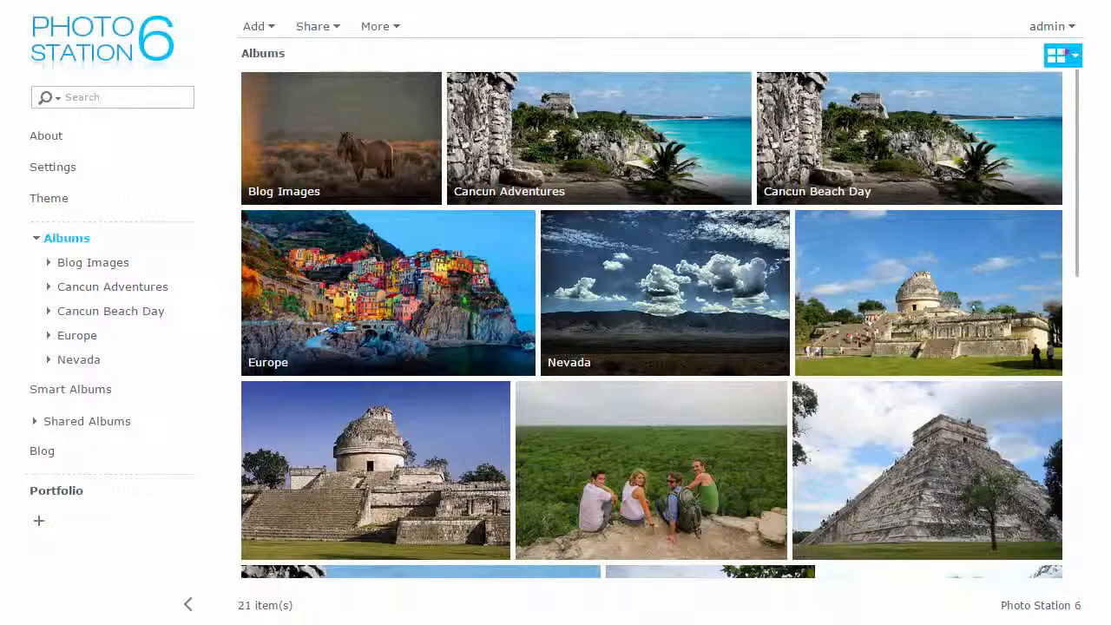
{"action": "left_click", "coordinate": [1063, 55]}
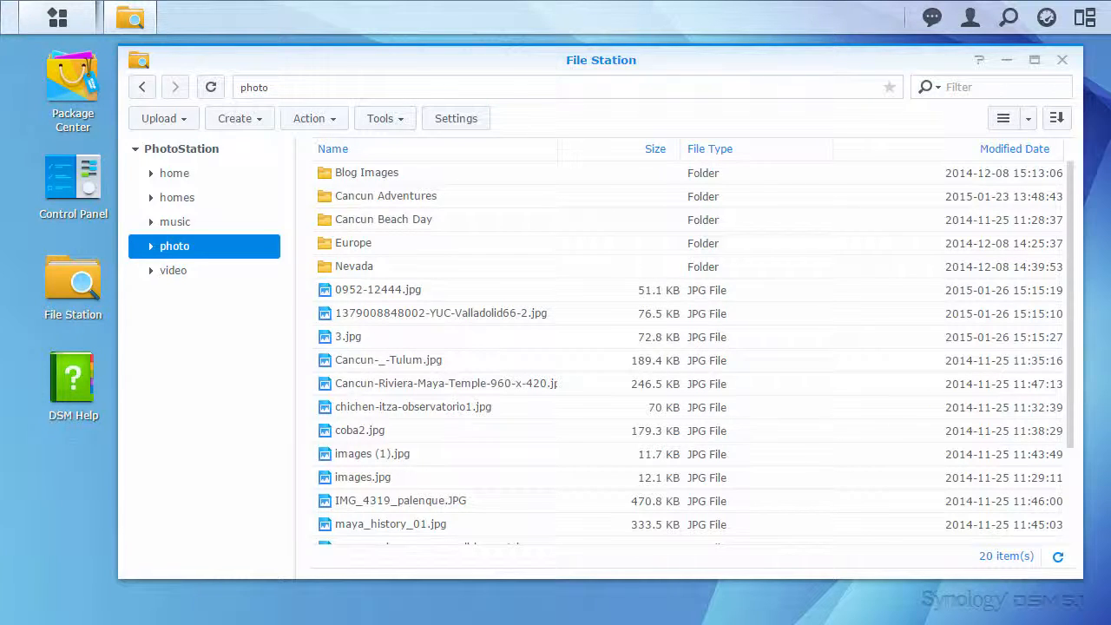
{"action": "left_click", "coordinate": [57, 18]}
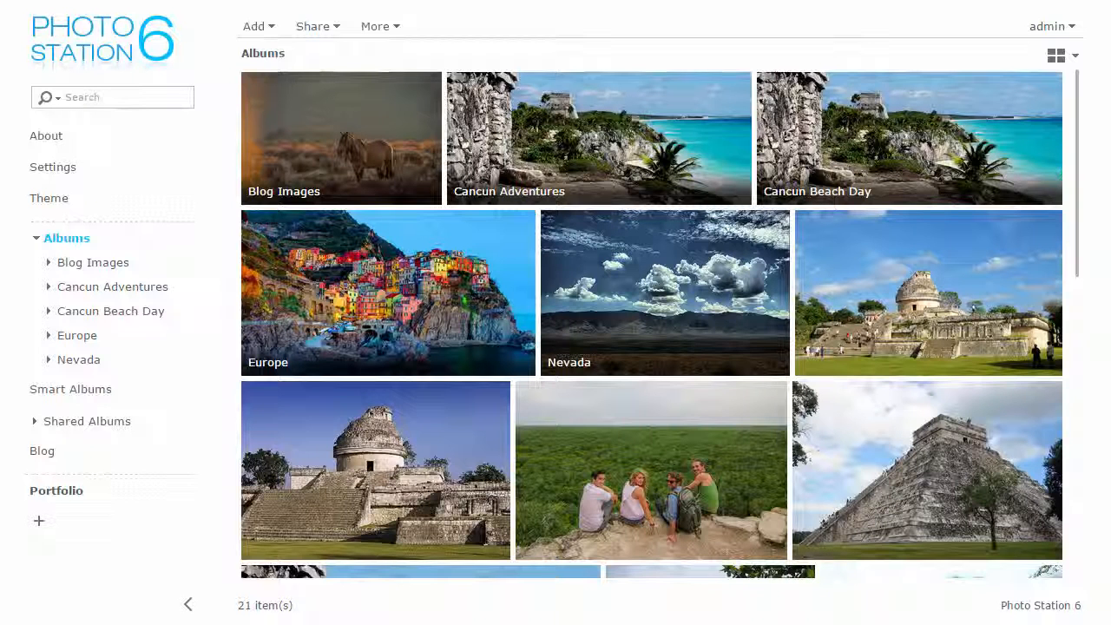
Step: Show albums in 16:9 detail mode with smaller thumbnails
{"action": "left_click", "coordinate": [1062, 55]}
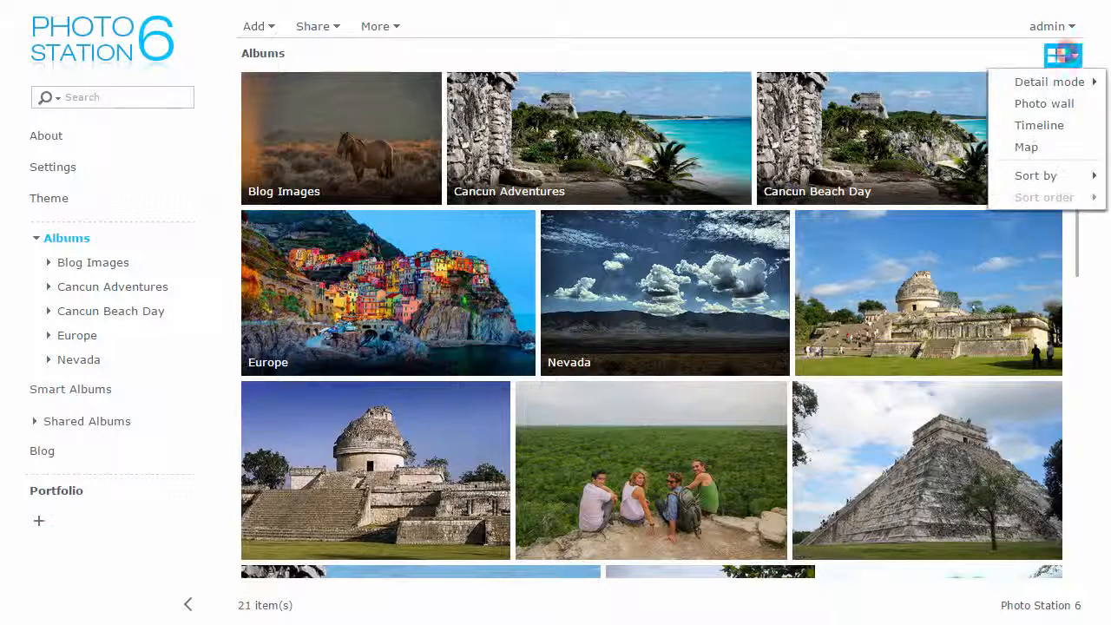
{"action": "mouse_move", "coordinate": [1050, 82]}
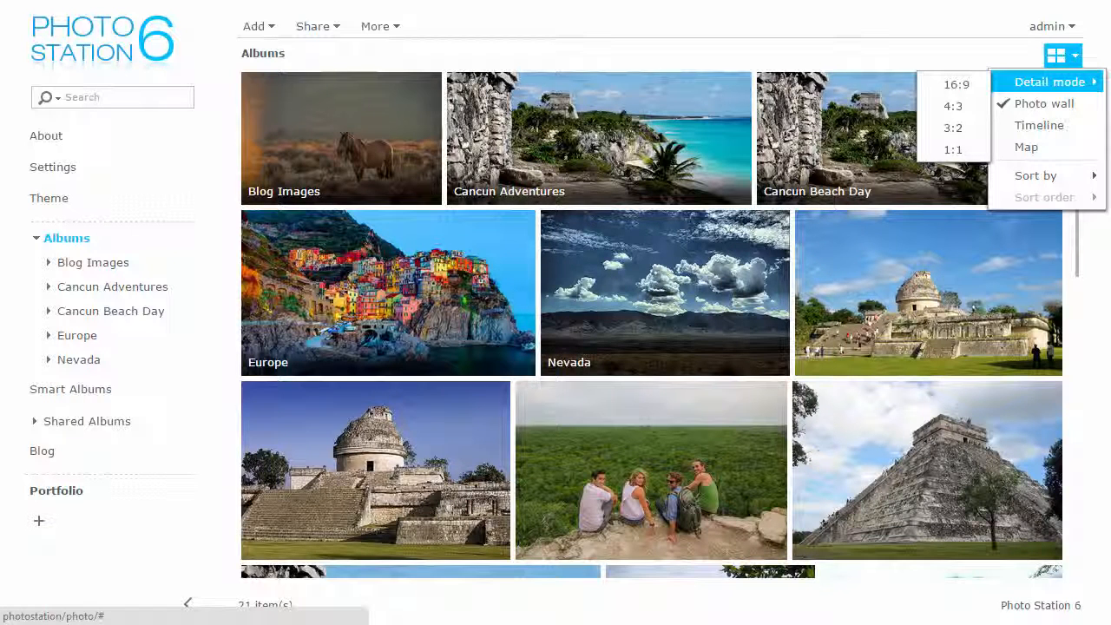
{"action": "left_click", "coordinate": [976, 83]}
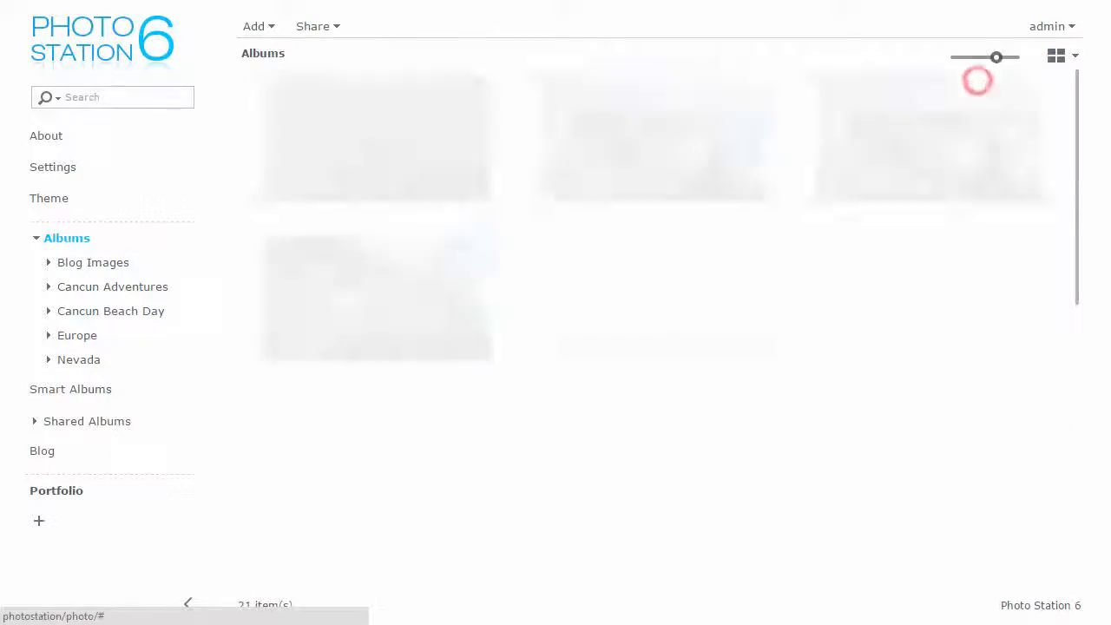
{"action": "left_click_drag", "start_coordinate": [997, 56], "coordinate": [967, 57]}
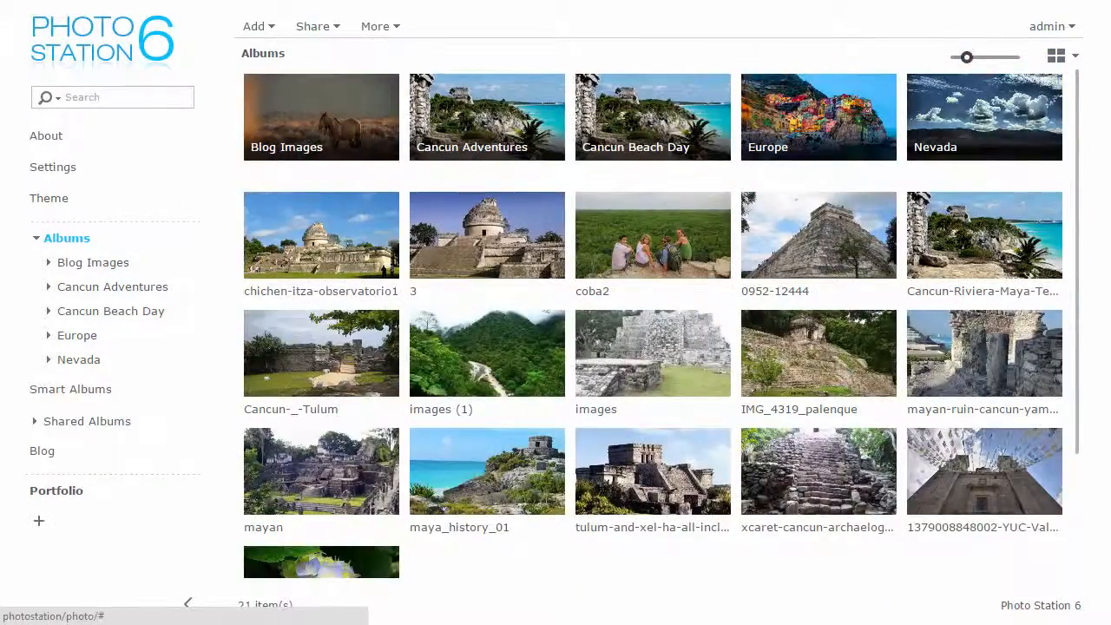
Step: Try the dated timeline view, then display the albums on the world map
{"action": "left_click", "coordinate": [1063, 55]}
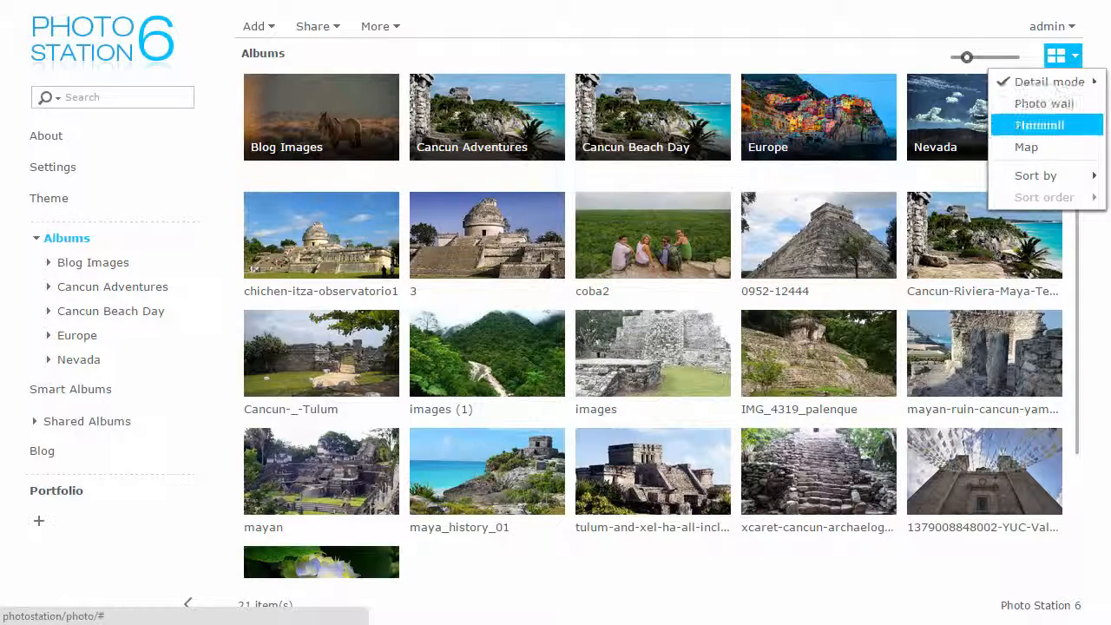
{"action": "left_click", "coordinate": [1039, 125]}
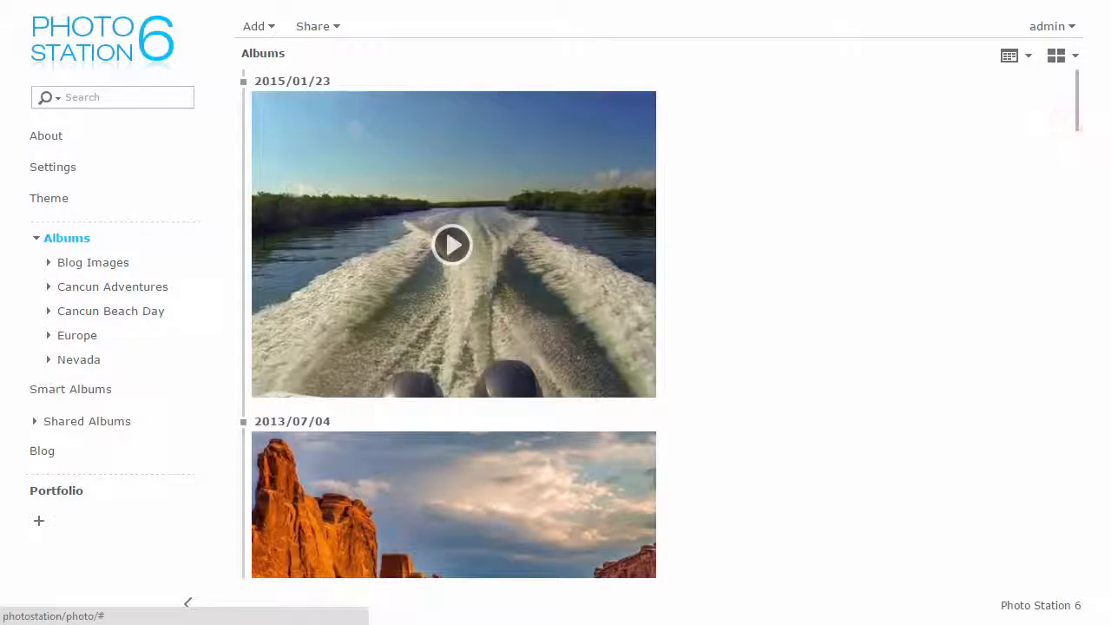
{"action": "left_click_drag", "start_coordinate": [1076, 90], "coordinate": [1077, 228]}
{"action": "left_click", "coordinate": [1075, 55]}
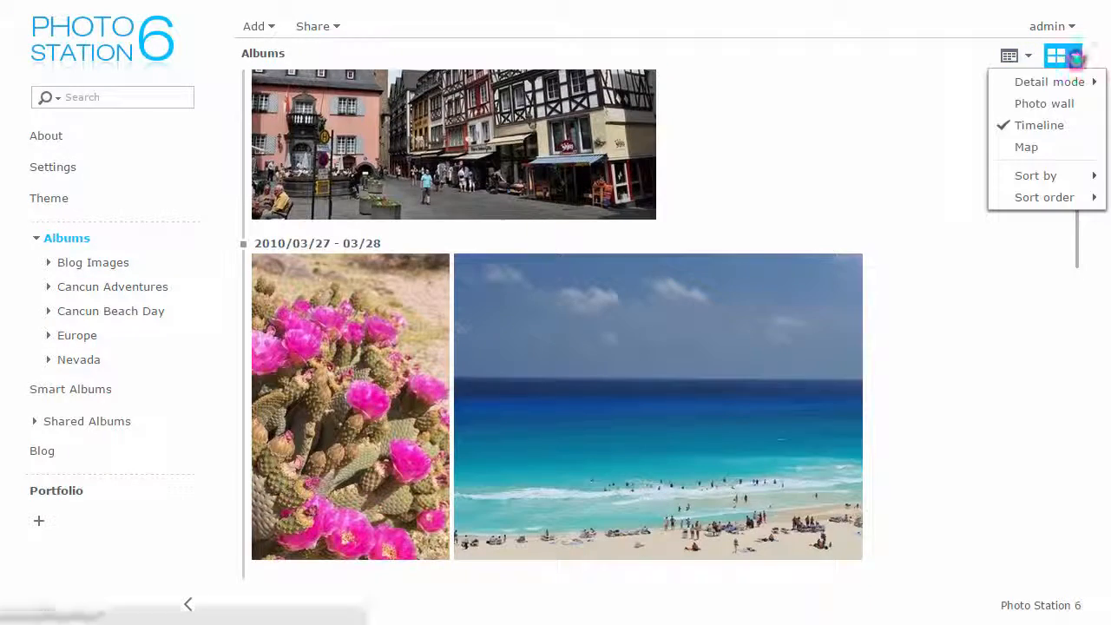
{"action": "left_click", "coordinate": [1026, 147]}
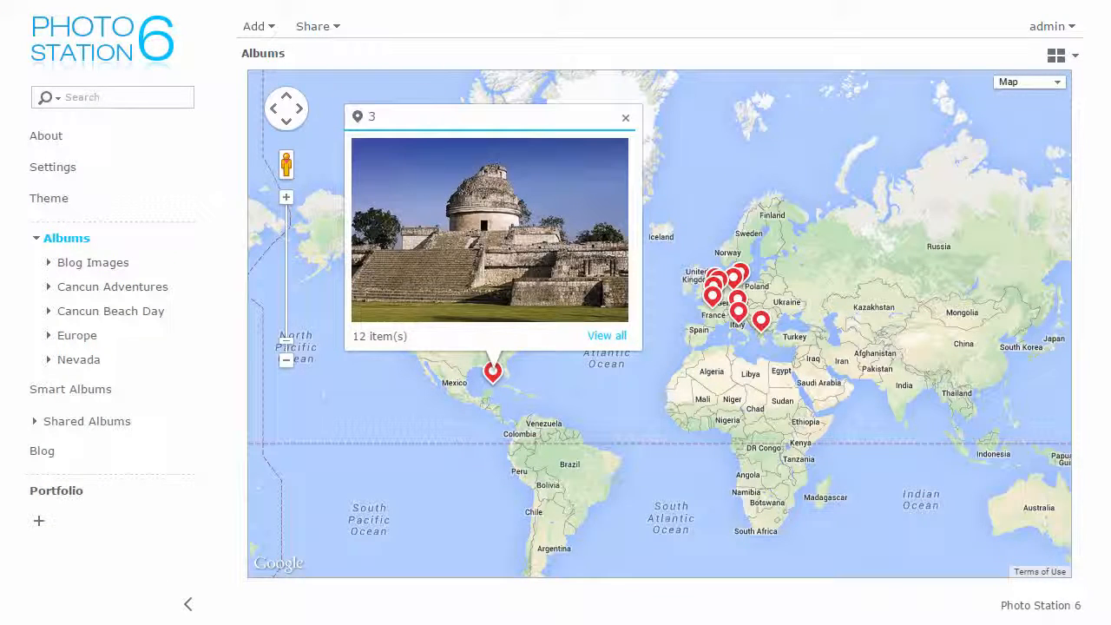
Step: Close the map popup and preview the album pinned in the United States
{"action": "left_click", "coordinate": [626, 117]}
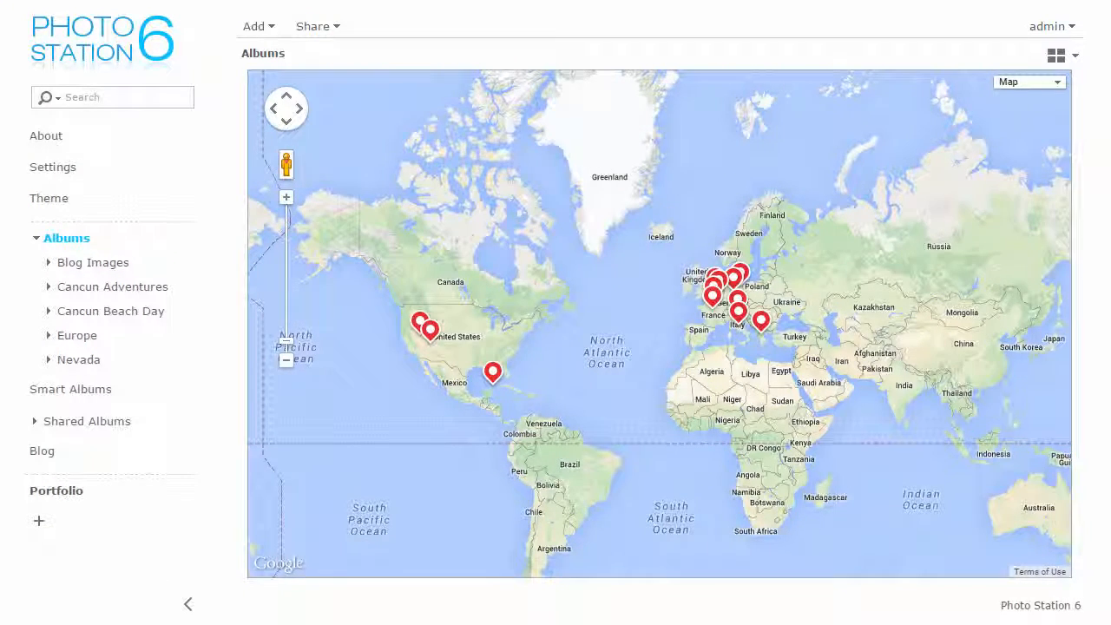
{"action": "left_click", "coordinate": [421, 322]}
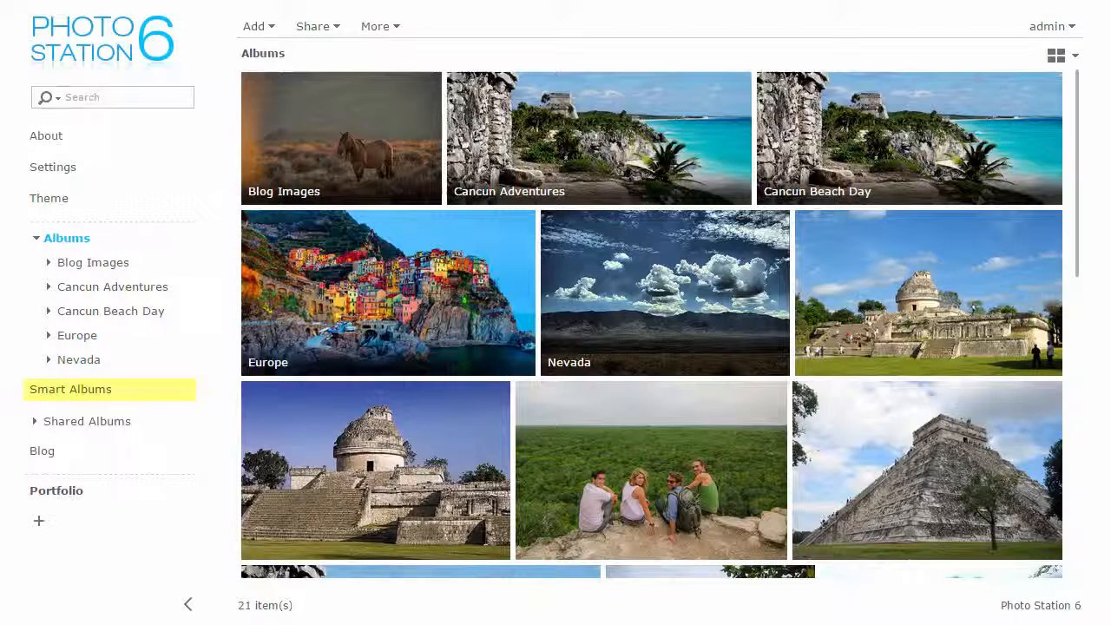
Step: Start a new smart album and look over the people tag and matching options
{"action": "left_click", "coordinate": [56, 389]}
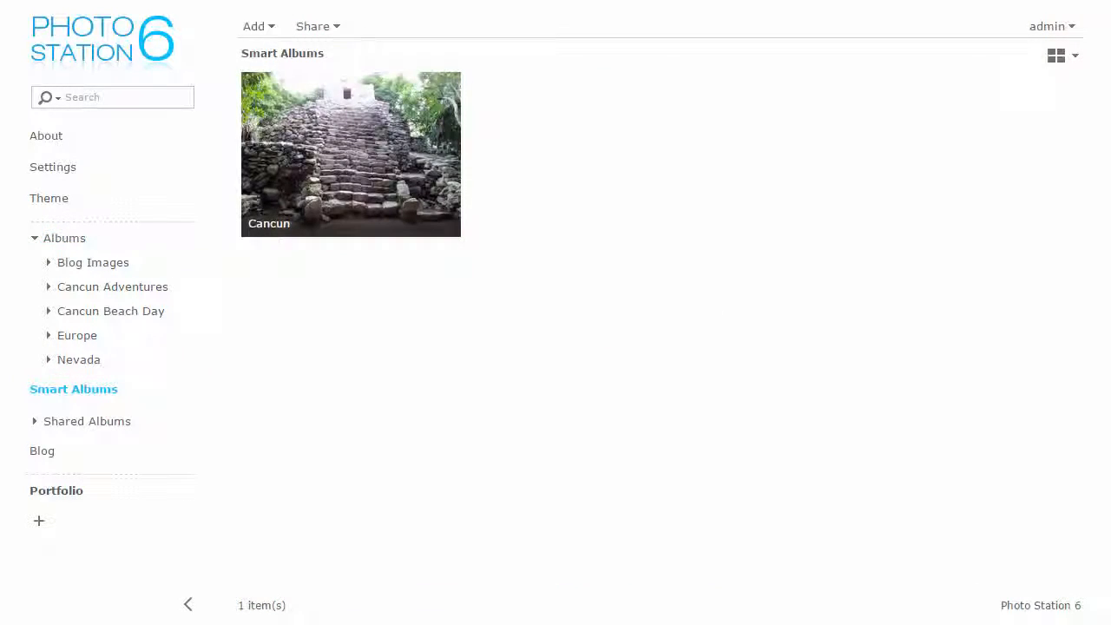
{"action": "left_click", "coordinate": [254, 26]}
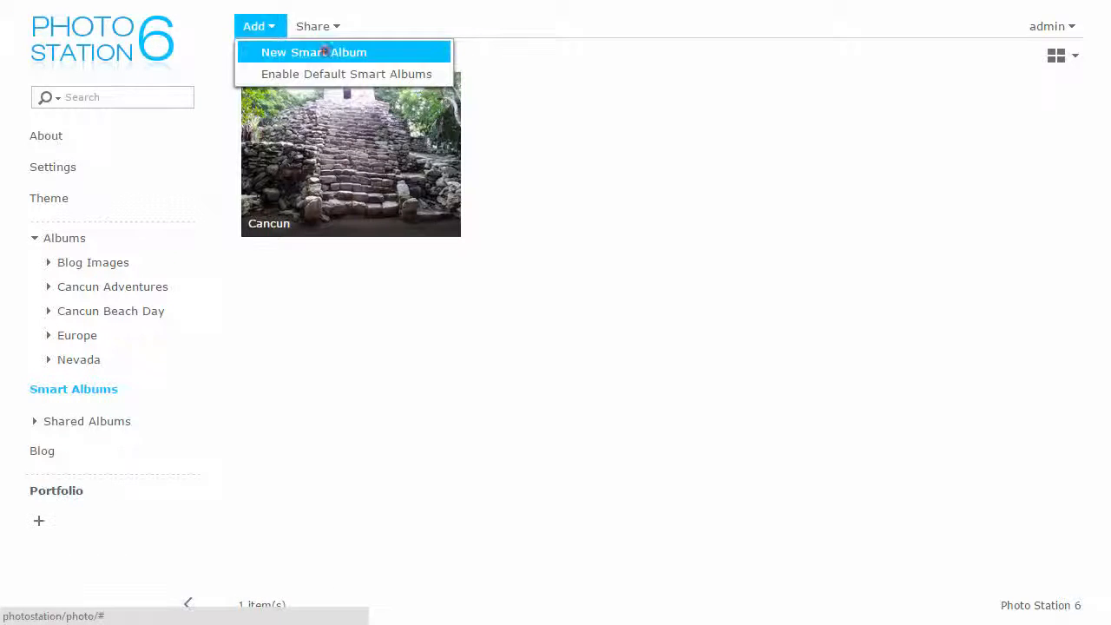
{"action": "left_click", "coordinate": [323, 52]}
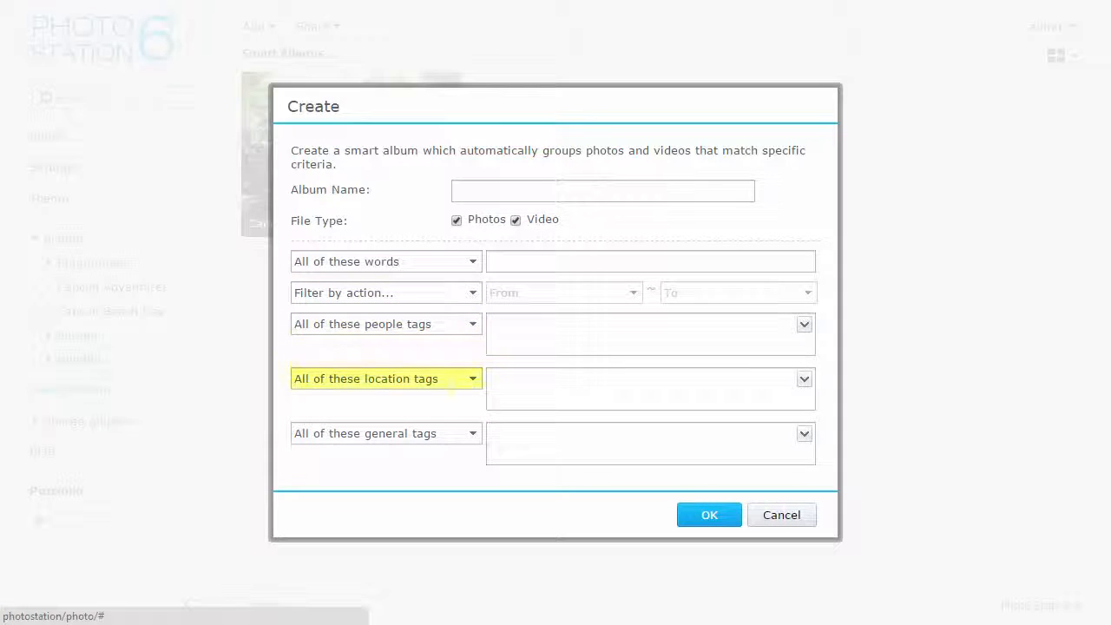
{"action": "left_click", "coordinate": [805, 323]}
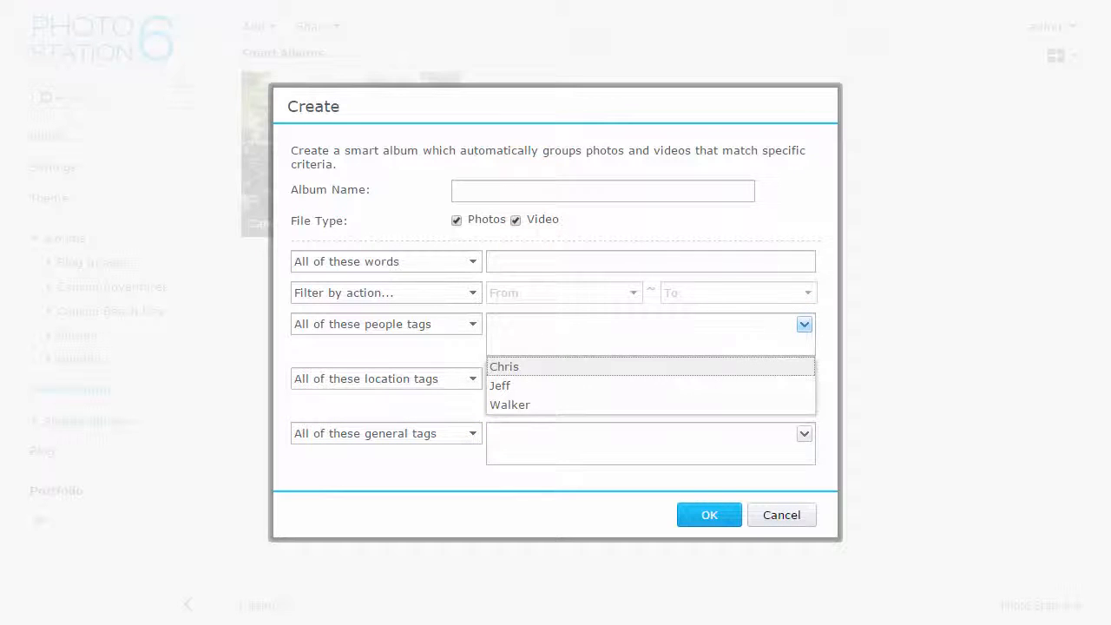
{"action": "left_click", "coordinate": [805, 324]}
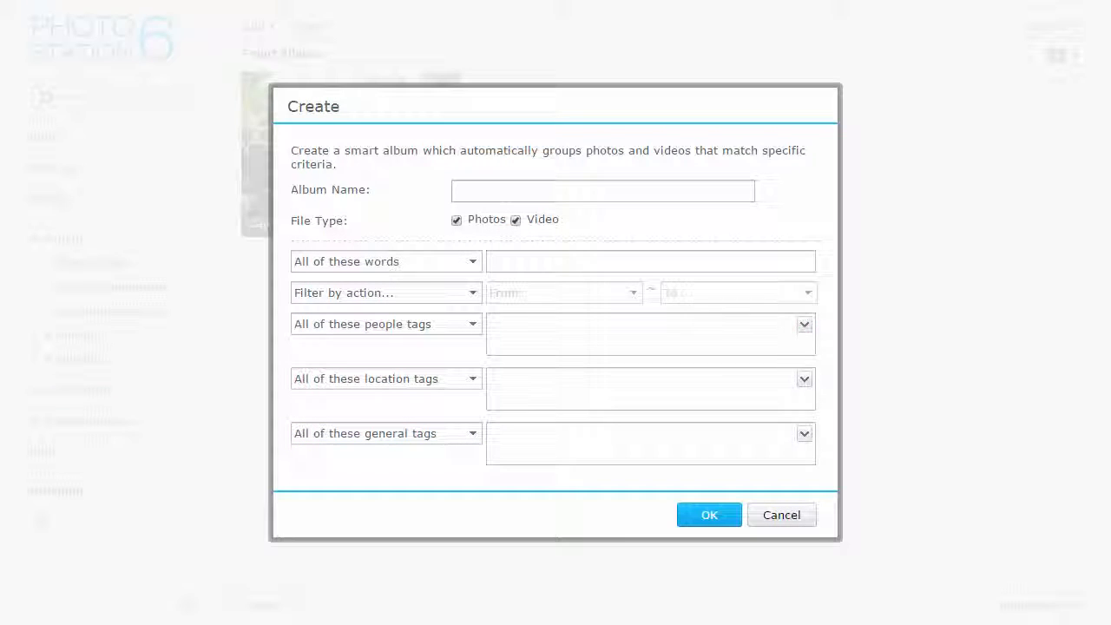
{"action": "left_click", "coordinate": [449, 323]}
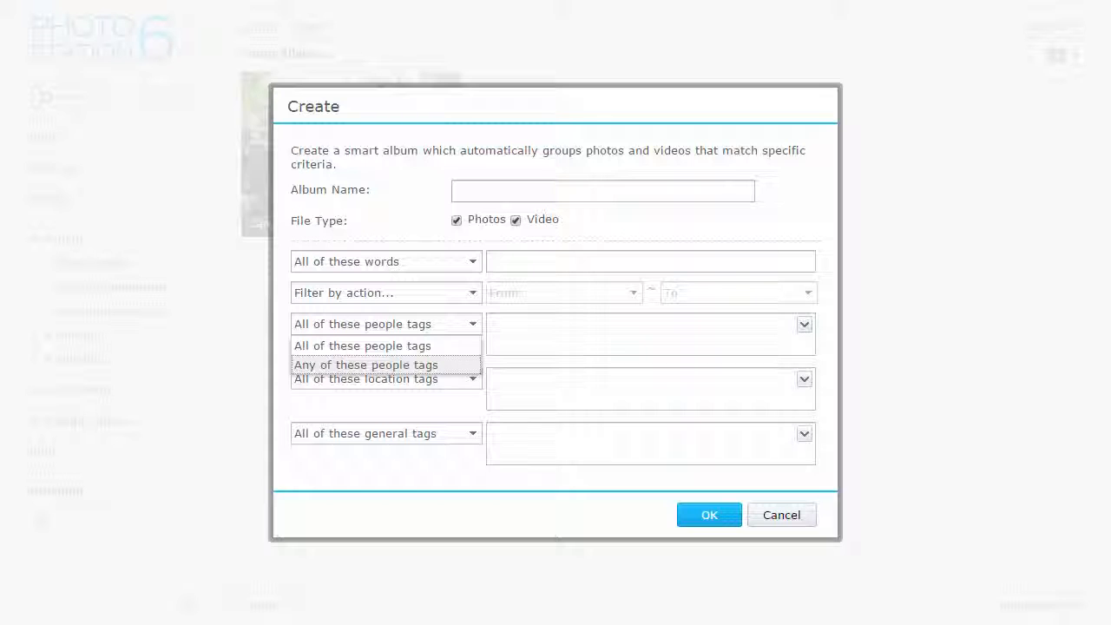
{"action": "left_click", "coordinate": [824, 331]}
Step: Pick location Grand Canyon National Park, name the album Grand Canyon, and create it
{"action": "left_click", "coordinate": [804, 379]}
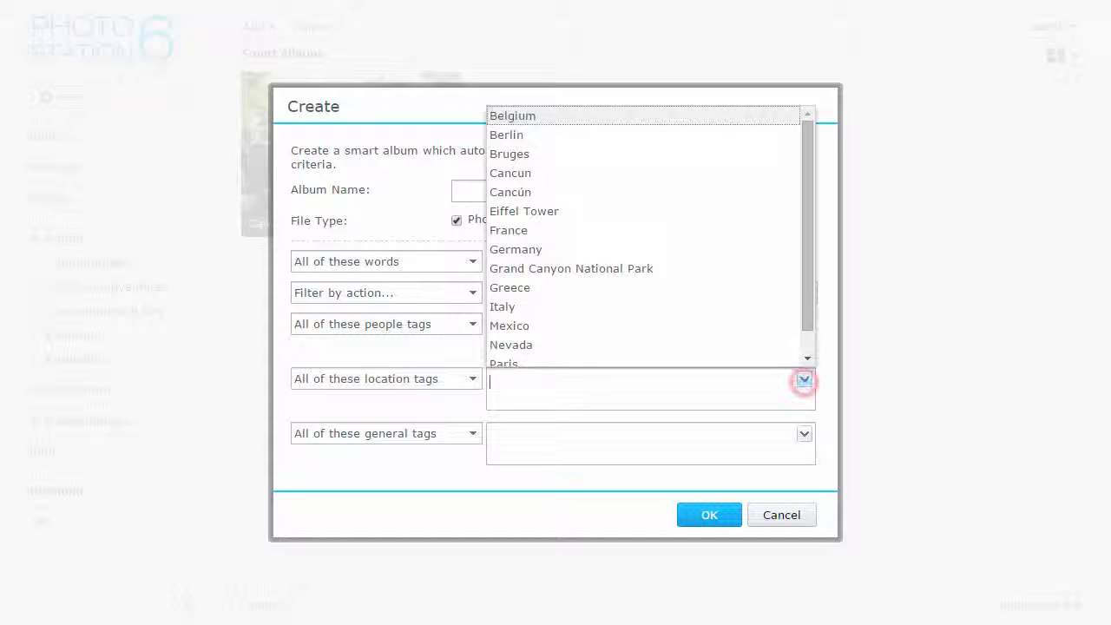
{"action": "left_click", "coordinate": [742, 268]}
{"action": "left_click", "coordinate": [749, 449]}
{"action": "left_click", "coordinate": [548, 191]}
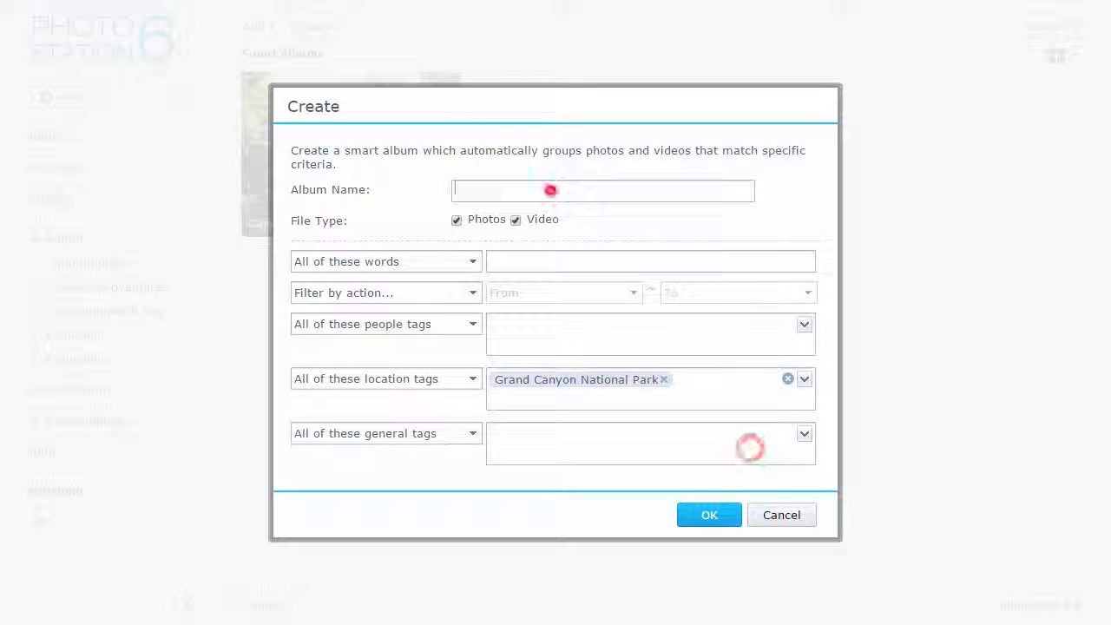
{"action": "type", "text": "Grand Canyon"}
{"action": "left_click", "coordinate": [732, 514]}
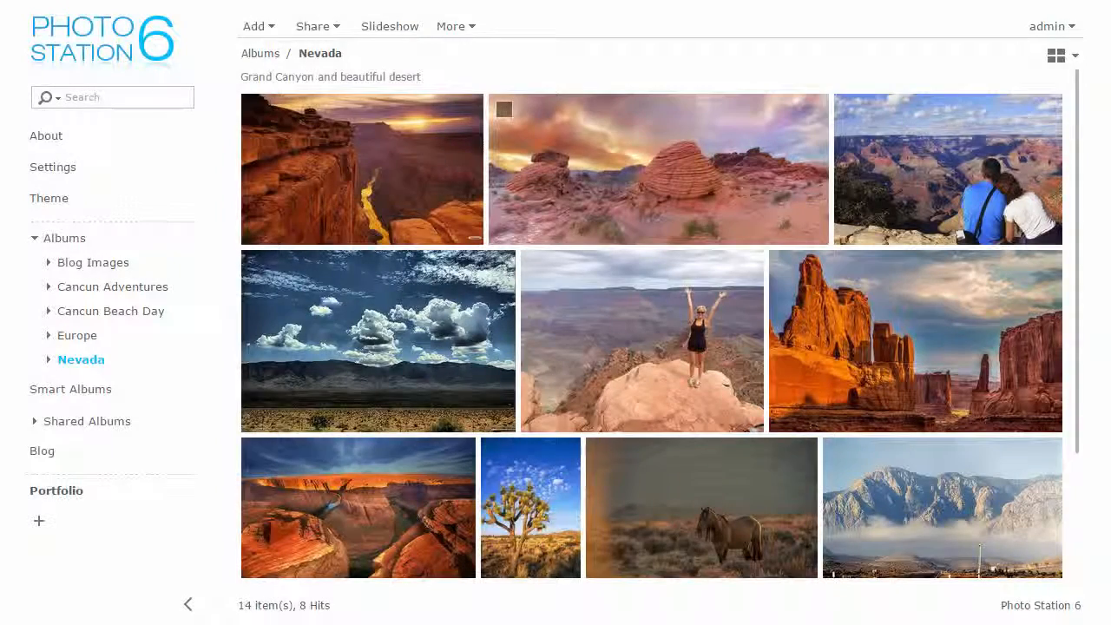
Step: Add the general tags North America and Desert to the beehive rock photo
{"action": "left_click", "coordinate": [658, 169]}
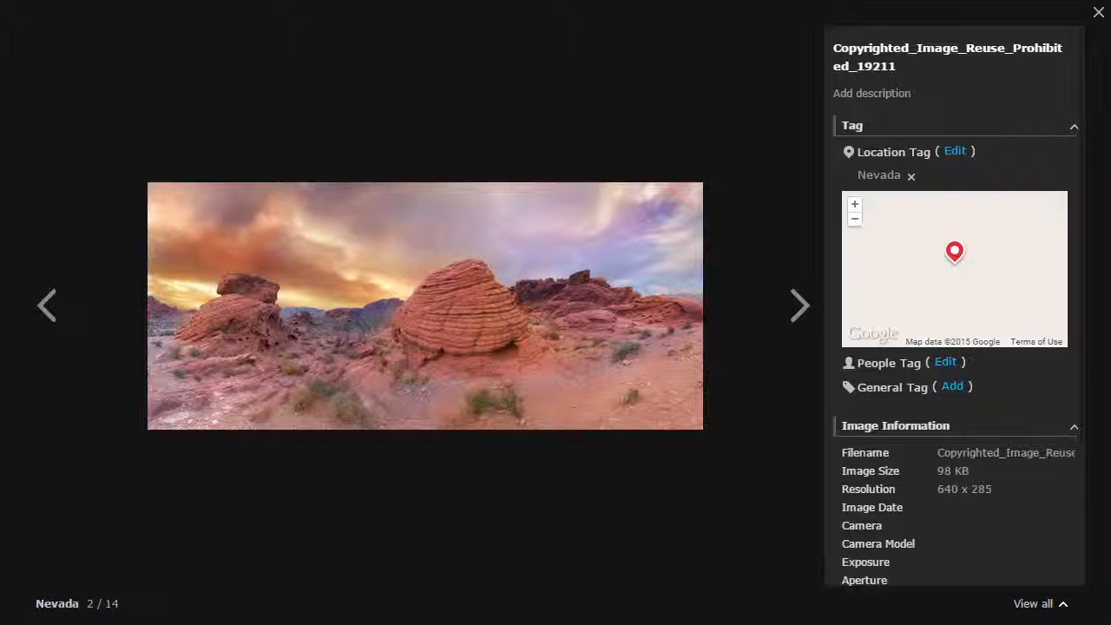
{"action": "left_click", "coordinate": [953, 386]}
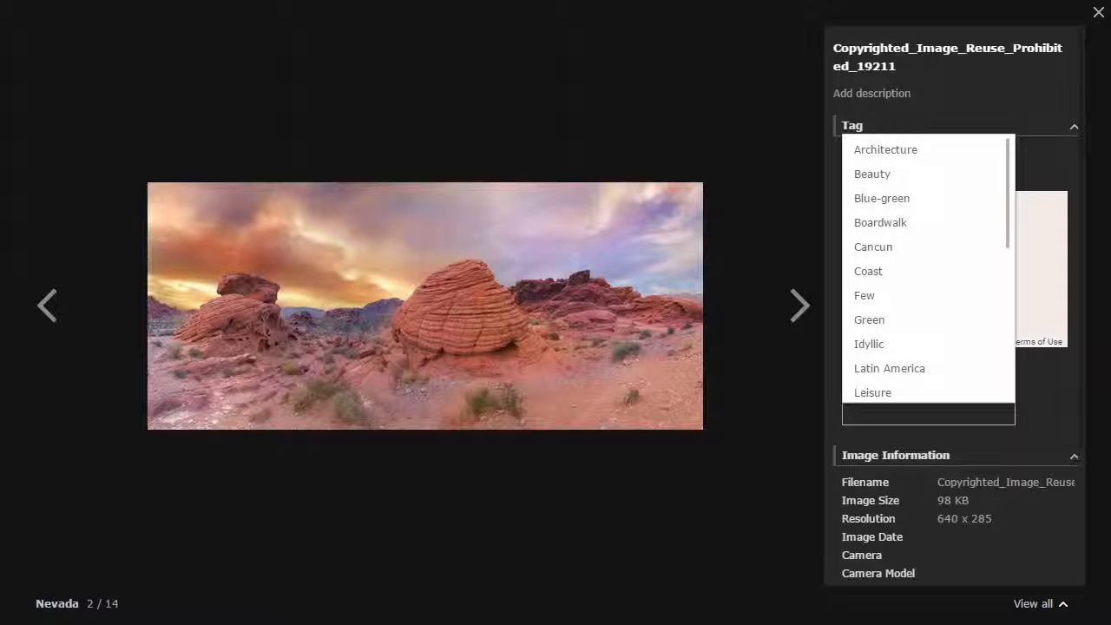
{"action": "left_click_drag", "start_coordinate": [1008, 179], "coordinate": [1008, 319]}
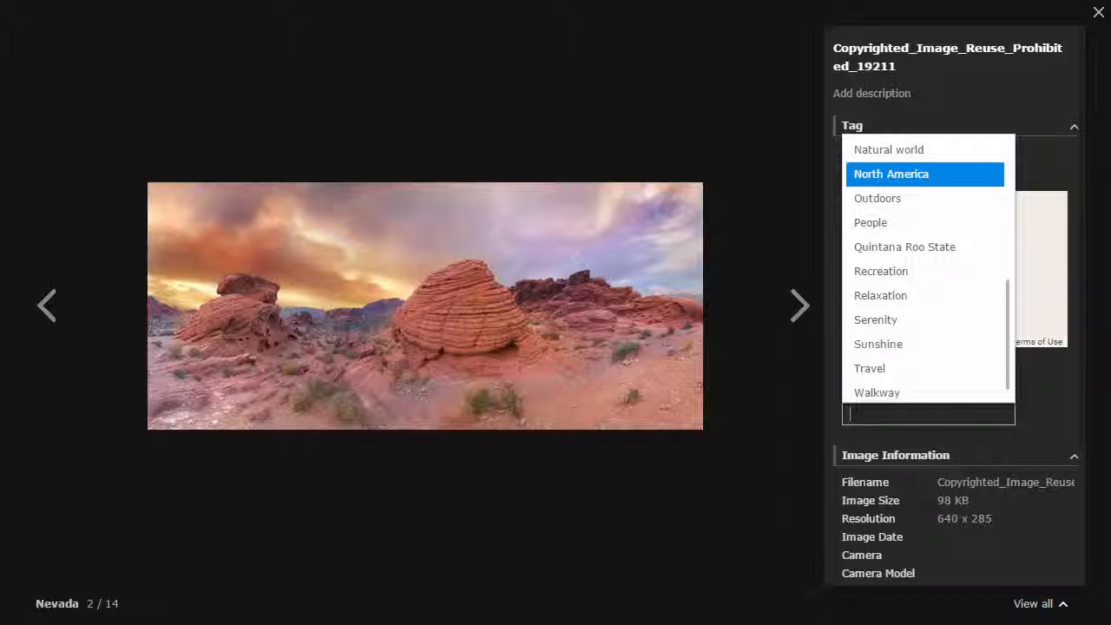
{"action": "left_click", "coordinate": [955, 180]}
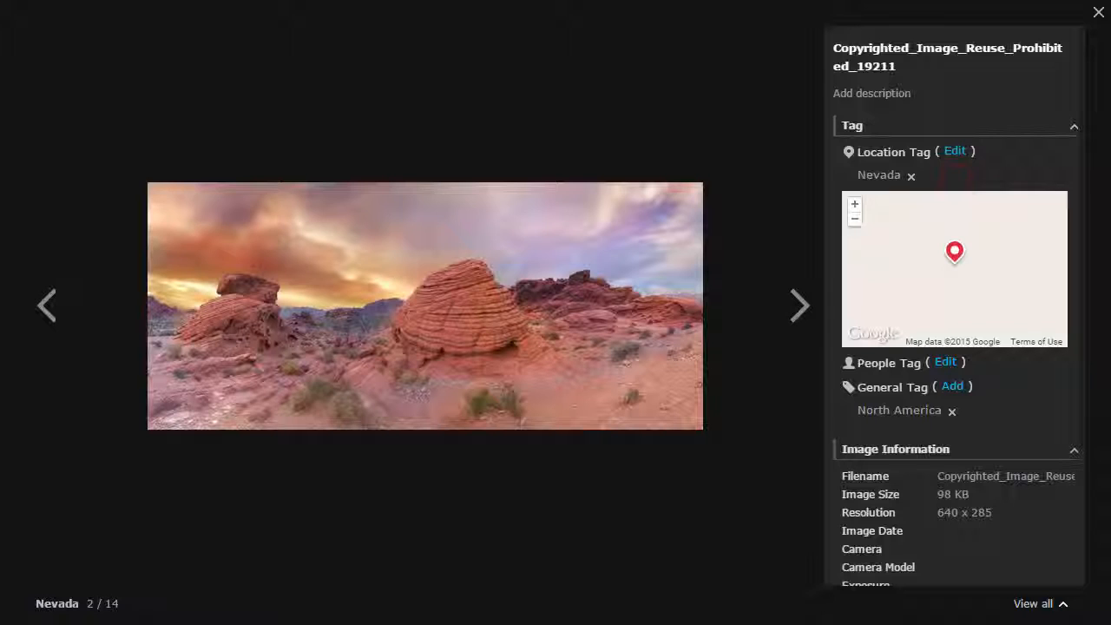
{"action": "left_click", "coordinate": [955, 386]}
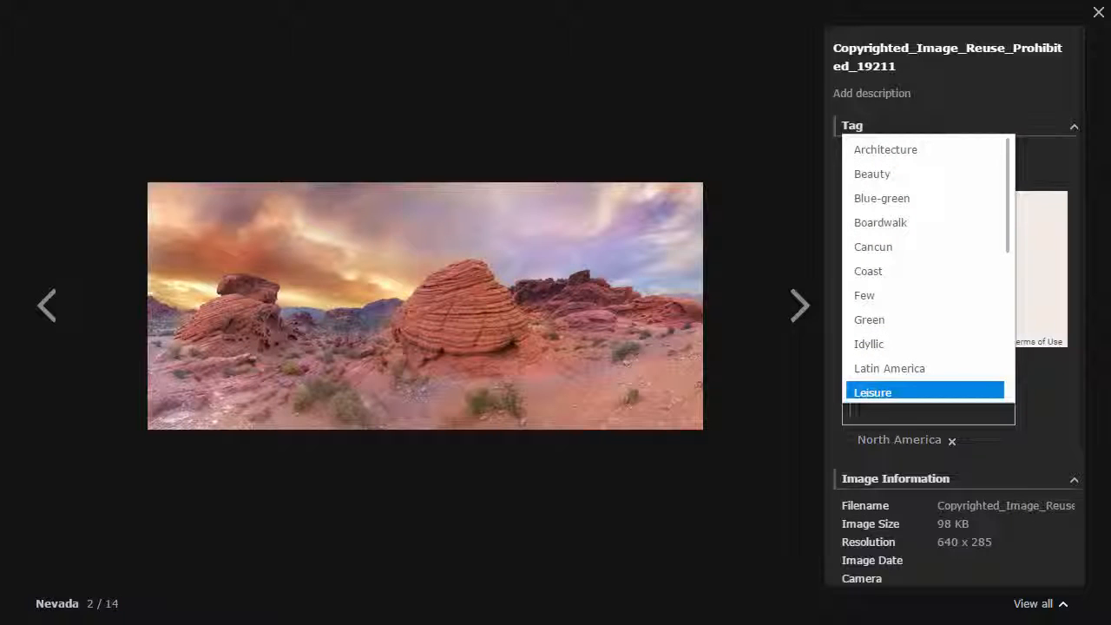
{"action": "type", "text": "Desert"}
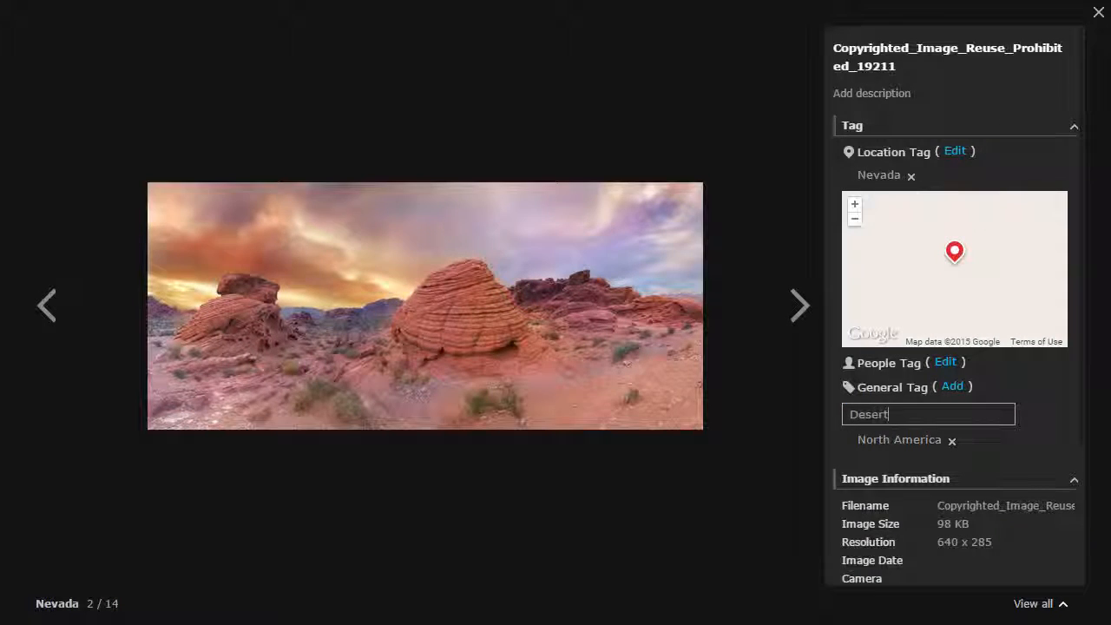
{"action": "key", "text": "Return"}
{"action": "key", "text": "Escape"}
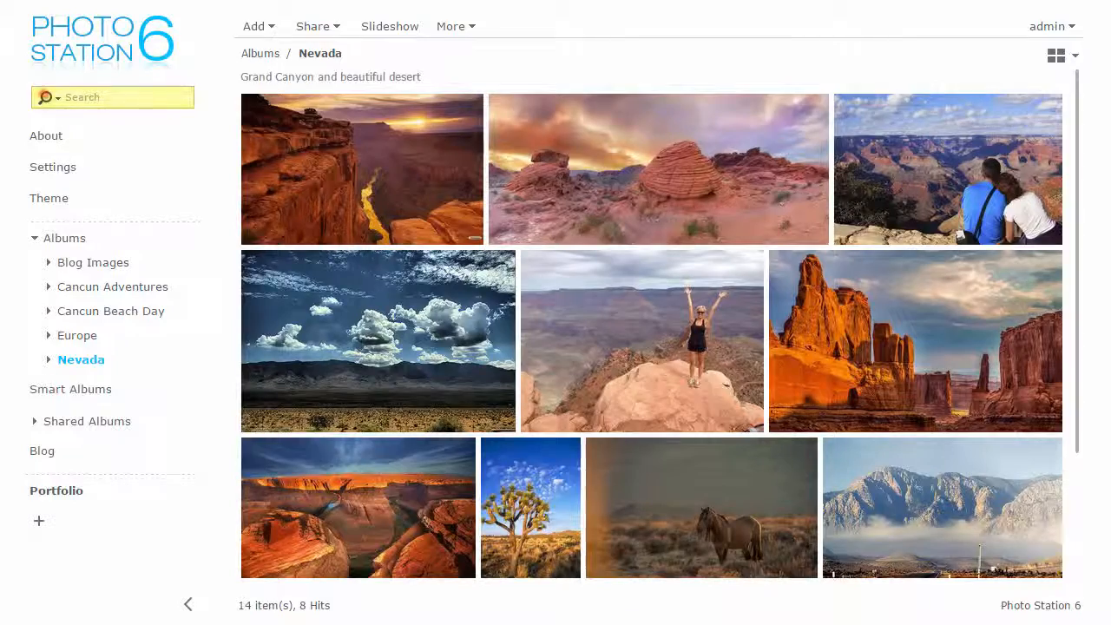
Step: Open advanced search briefly, then go to Settings' General page
{"action": "left_click", "coordinate": [45, 97]}
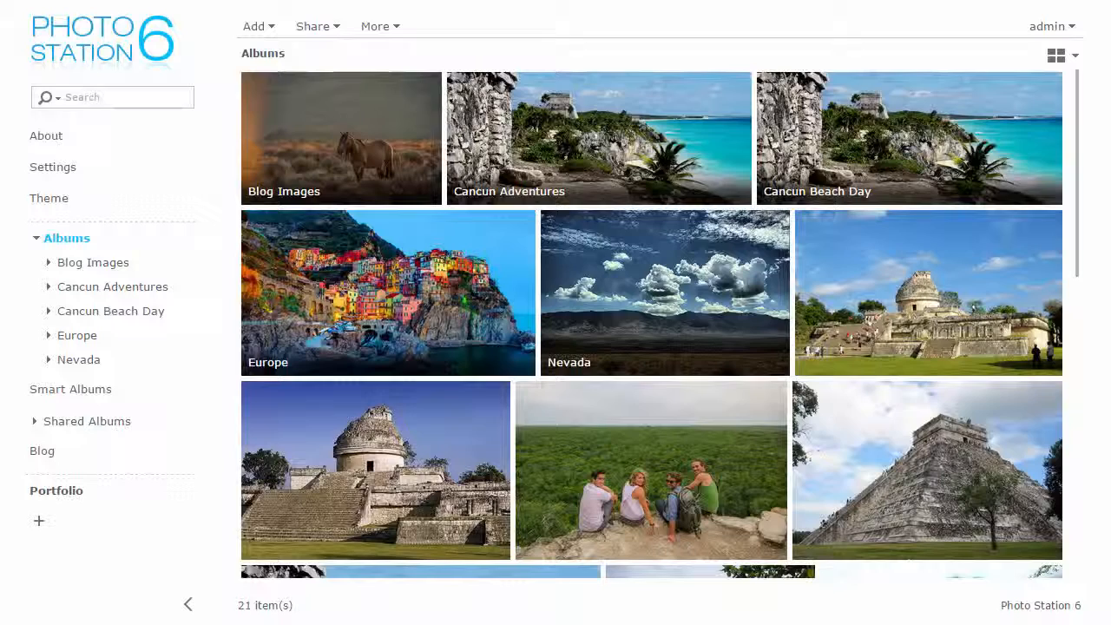
{"action": "left_click", "coordinate": [45, 165]}
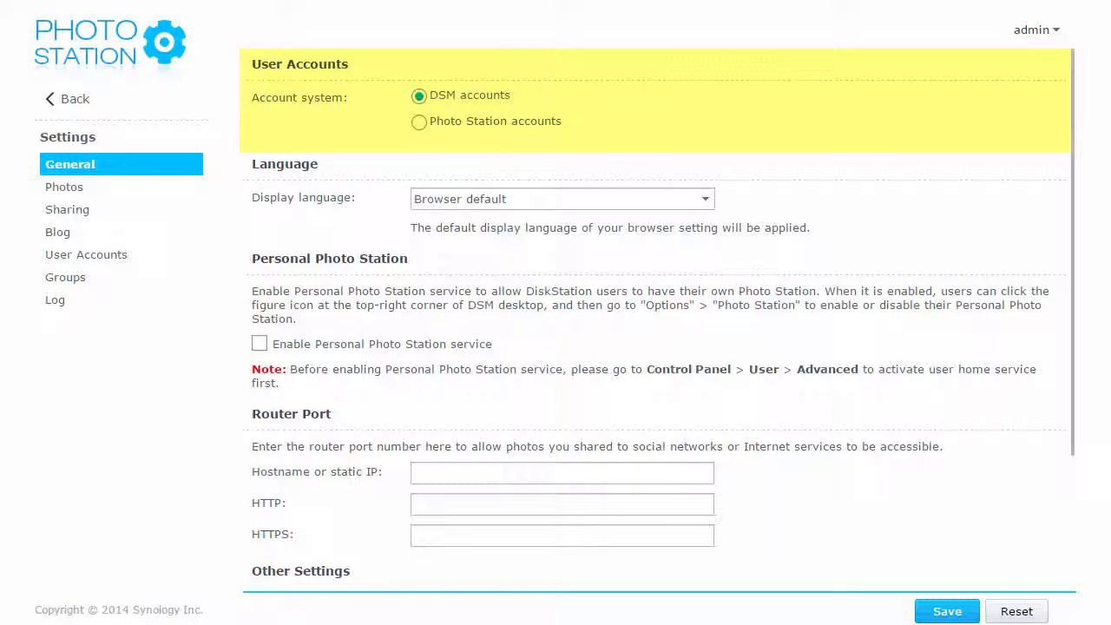
Step: Switch the account system to Photo Station accounts, save, and view the empty User Accounts list
{"action": "left_click", "coordinate": [470, 124]}
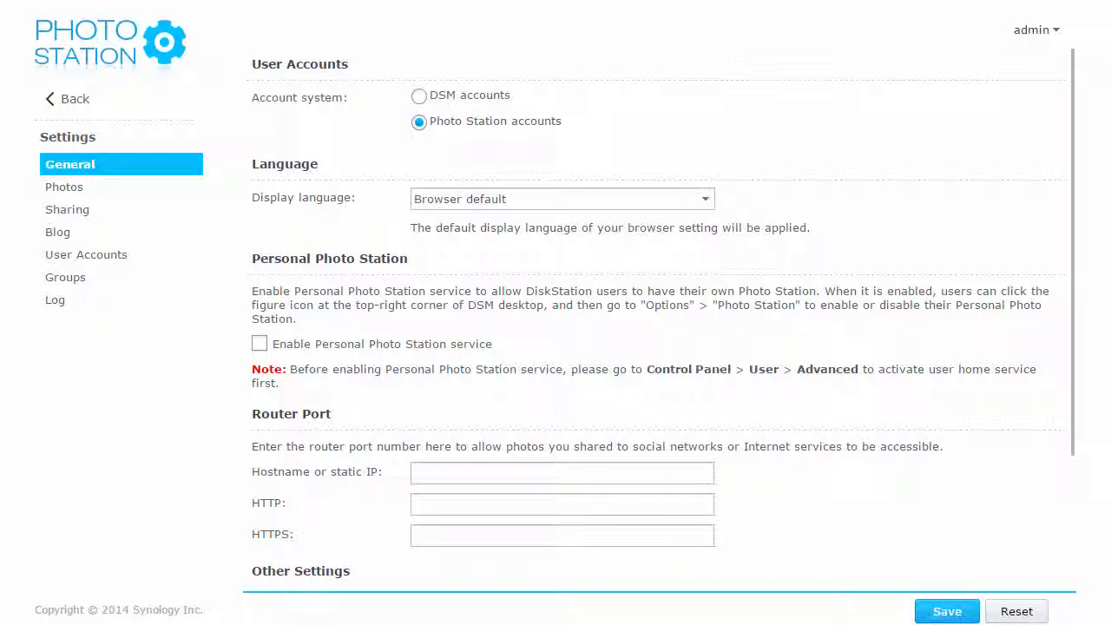
{"action": "left_click", "coordinate": [947, 611]}
{"action": "left_click", "coordinate": [554, 358]}
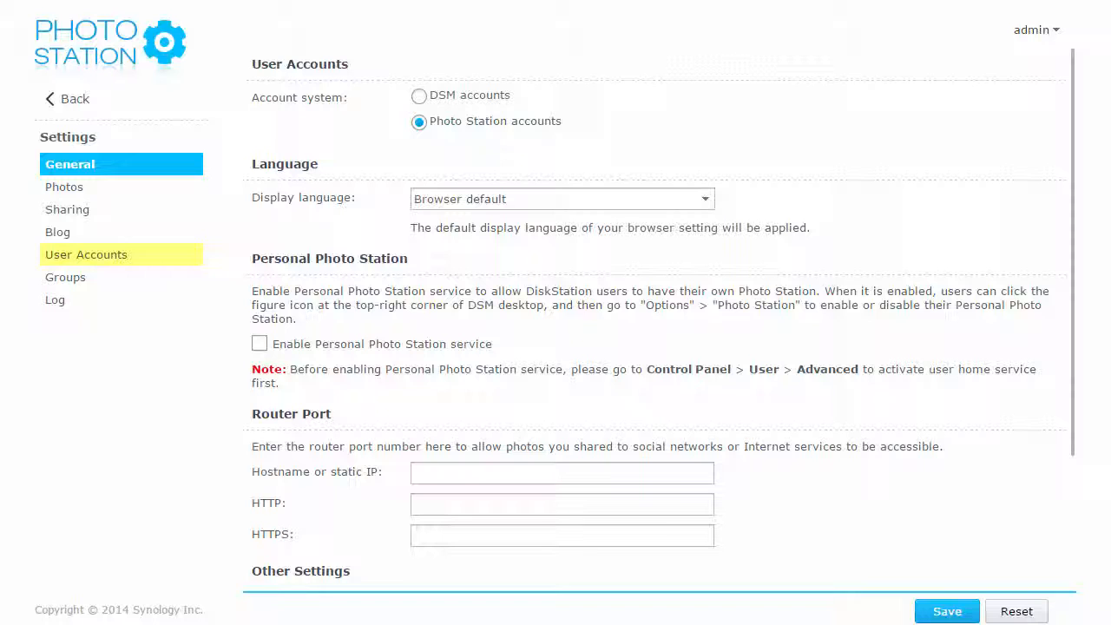
{"action": "left_click", "coordinate": [104, 253]}
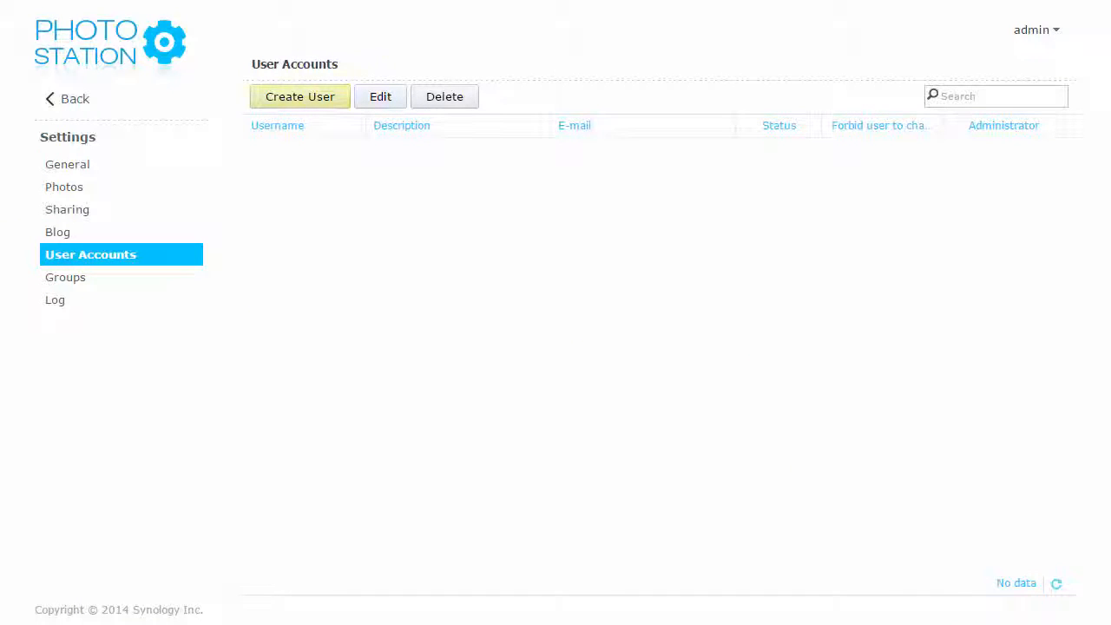
Step: Create user 'Mom' with a password, allowed to share photos and videos with the public
{"action": "left_click", "coordinate": [257, 98]}
{"action": "type", "text": "Mom"}
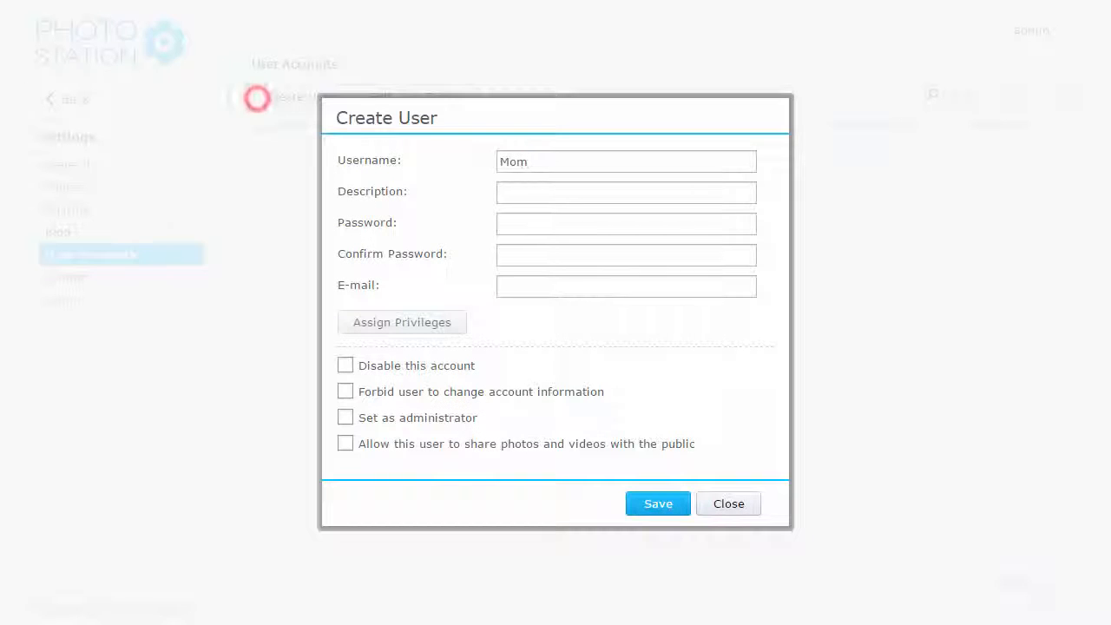
{"action": "key", "text": "Tab"}
{"action": "key", "text": "Tab"}
{"action": "type", "text": "********"}
{"action": "key", "text": "Tab"}
{"action": "type", "text": "********"}
{"action": "left_click", "coordinate": [687, 446]}
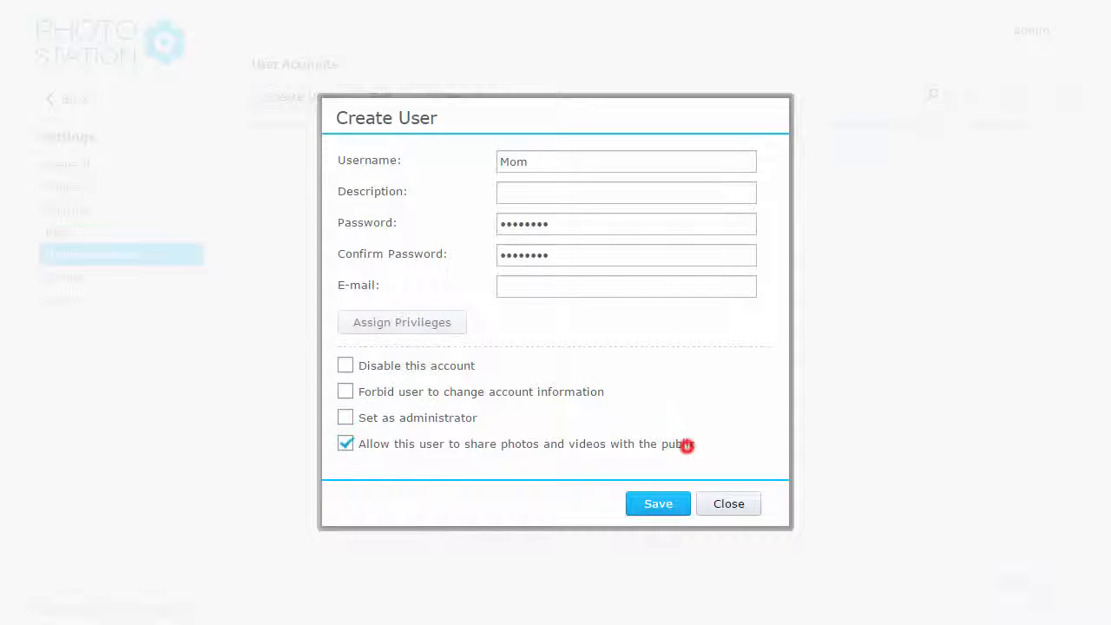
{"action": "left_click", "coordinate": [673, 503]}
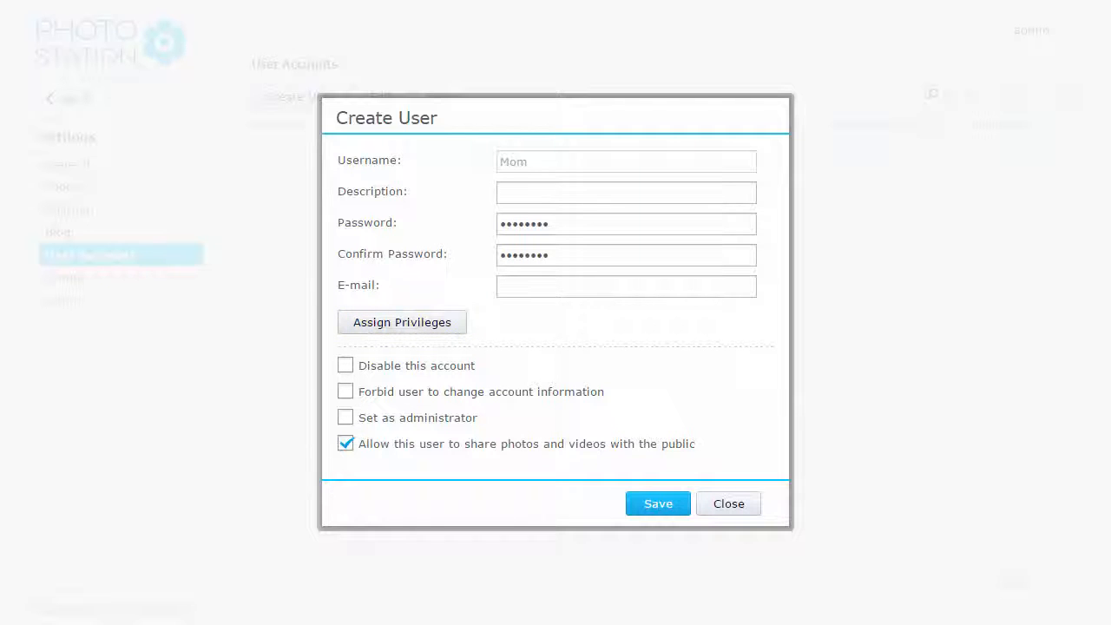
Step: Grant the new user upload rights on the Europe album and save the account
{"action": "left_click", "coordinate": [459, 324]}
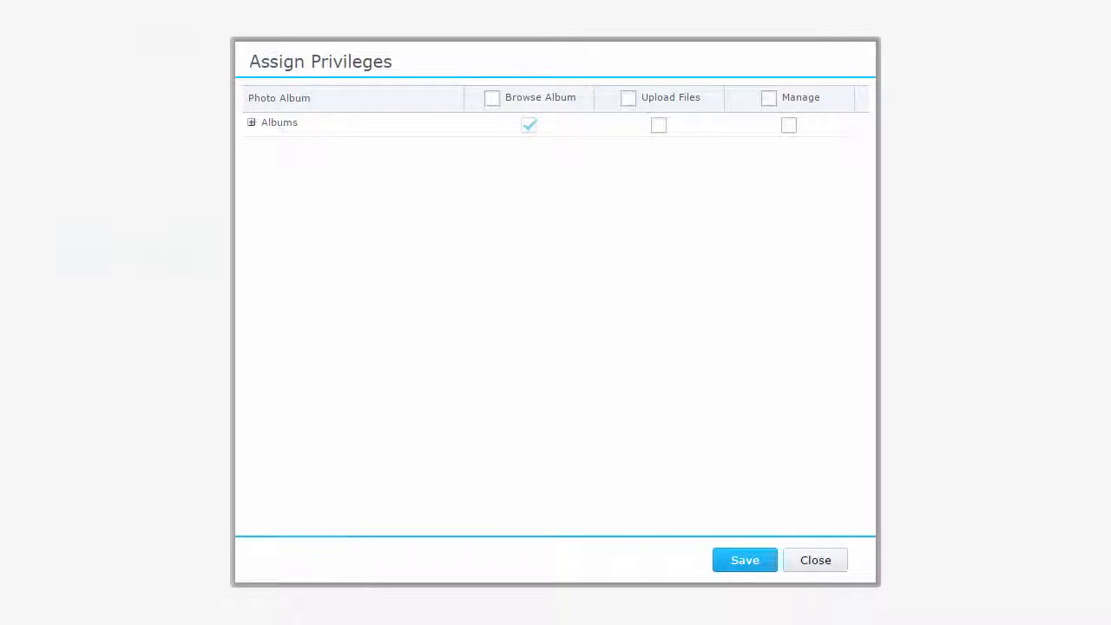
{"action": "left_click", "coordinate": [251, 122]}
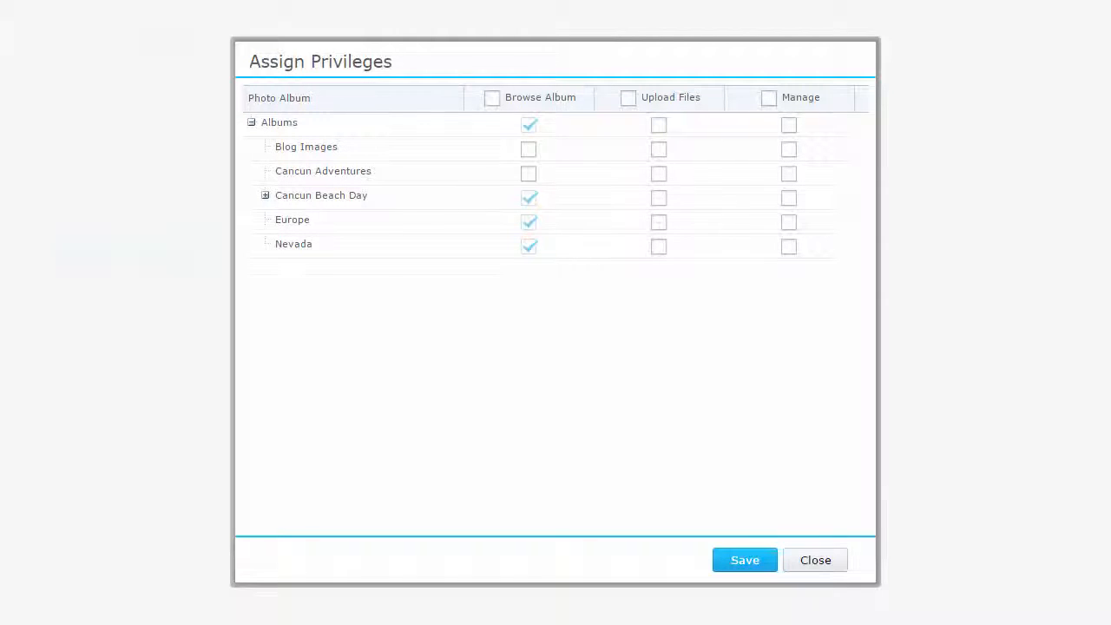
{"action": "left_click", "coordinate": [659, 222]}
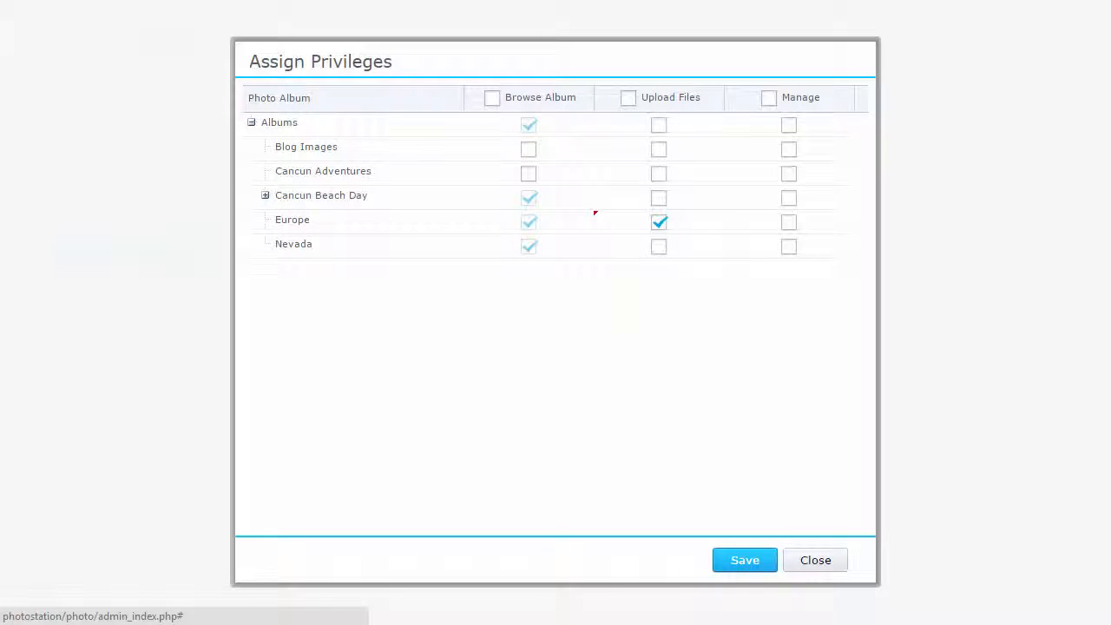
{"action": "left_click", "coordinate": [745, 561]}
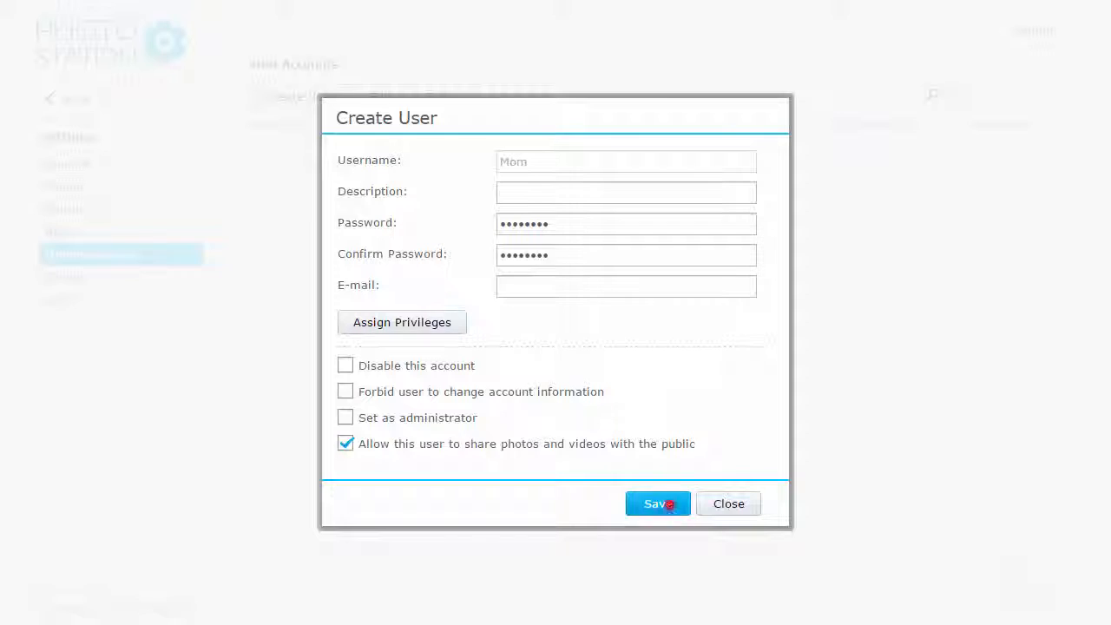
{"action": "left_click", "coordinate": [663, 503]}
{"action": "left_click", "coordinate": [85, 186]}
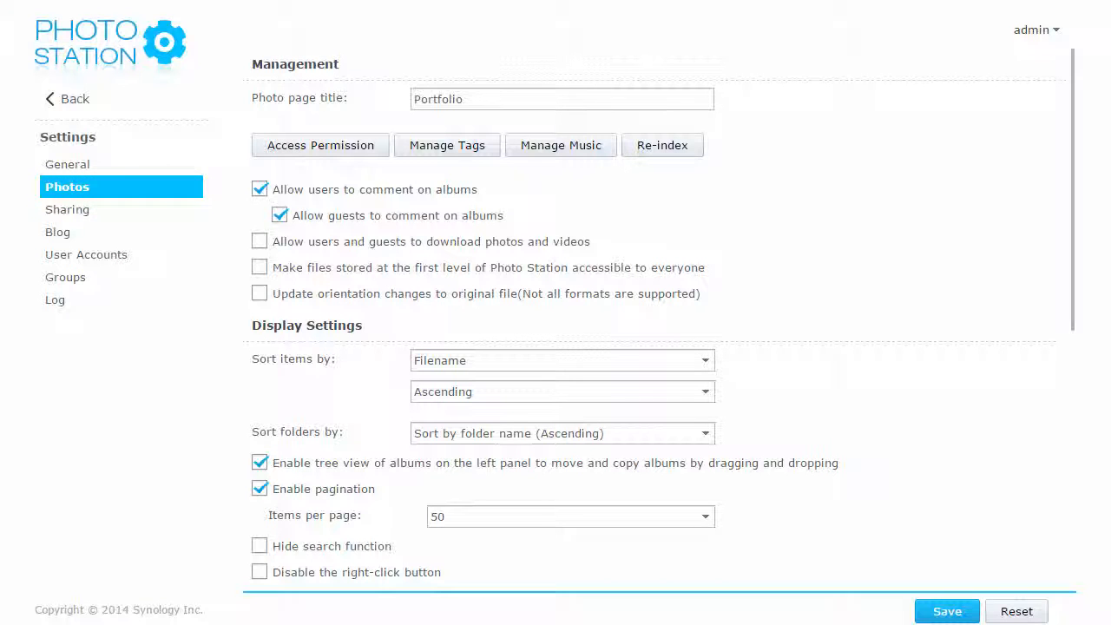
Step: Set the Cancun Beach Day album to Private, confirming removal of its old permissions
{"action": "left_click", "coordinate": [315, 145]}
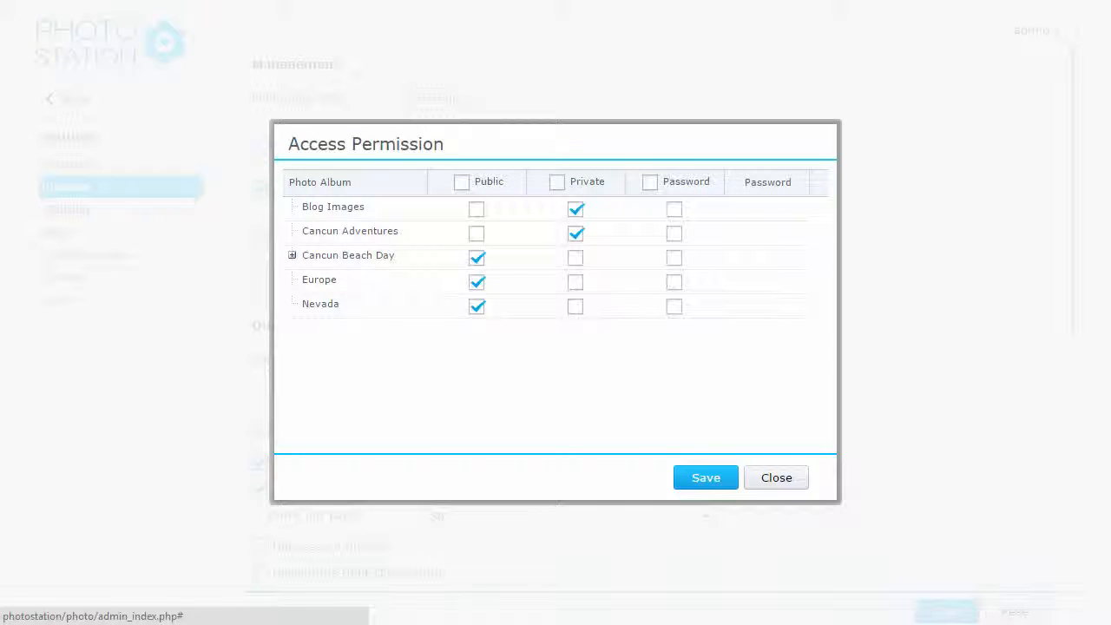
{"action": "left_click", "coordinate": [576, 258]}
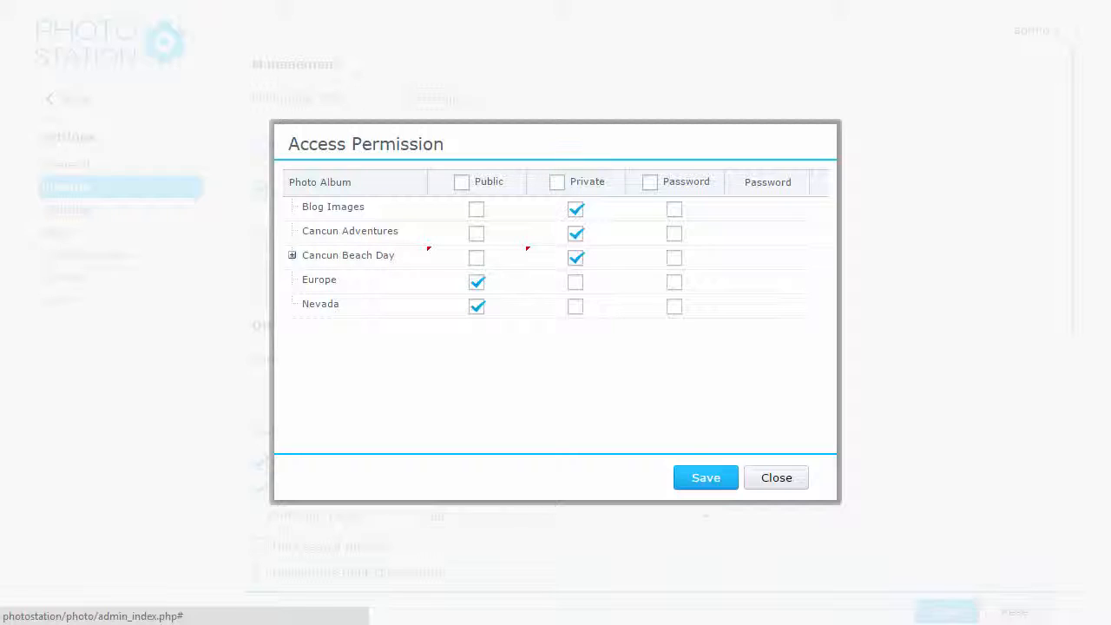
{"action": "left_click", "coordinate": [708, 478]}
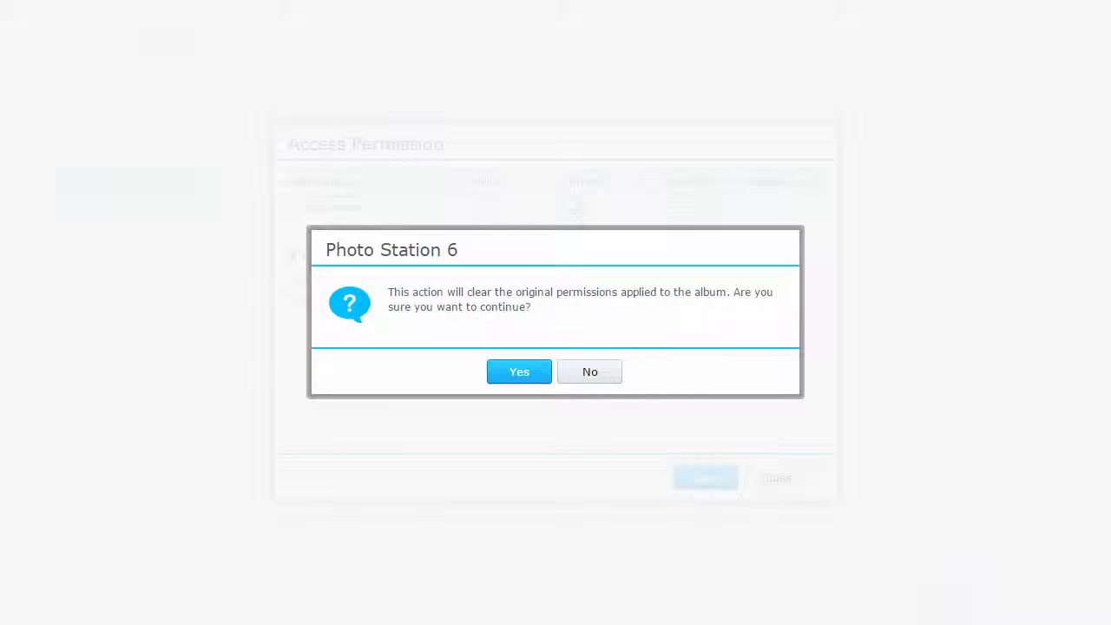
{"action": "left_click", "coordinate": [519, 373]}
{"action": "left_click", "coordinate": [129, 253]}
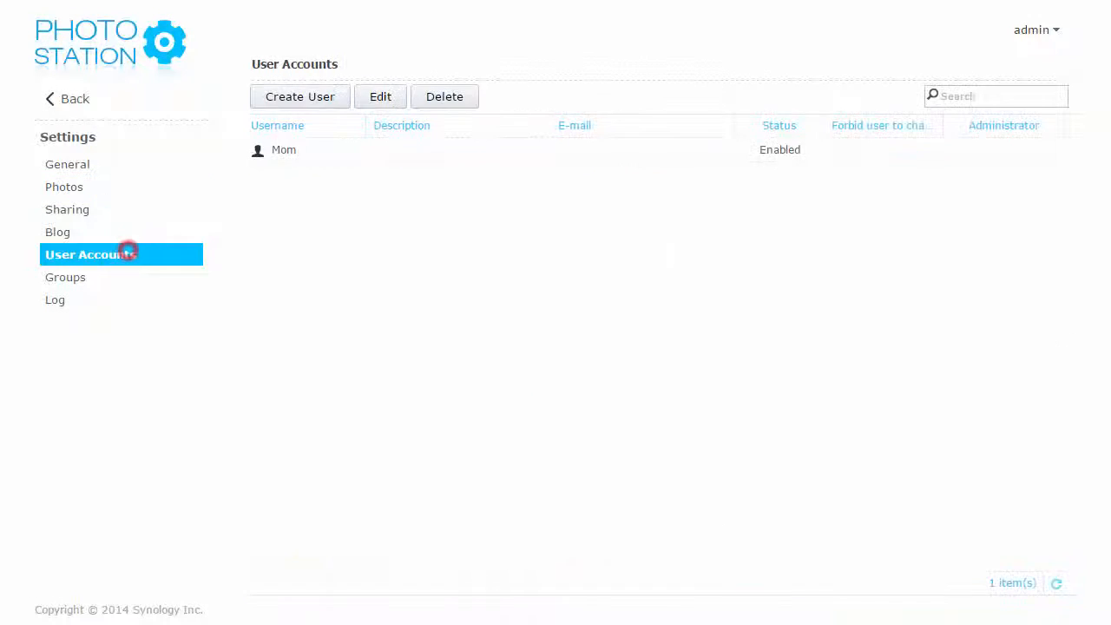
Step: Give the new user Browse Album rights on Cancun Adventures and Blog Images, and save
{"action": "double_click", "coordinate": [425, 156]}
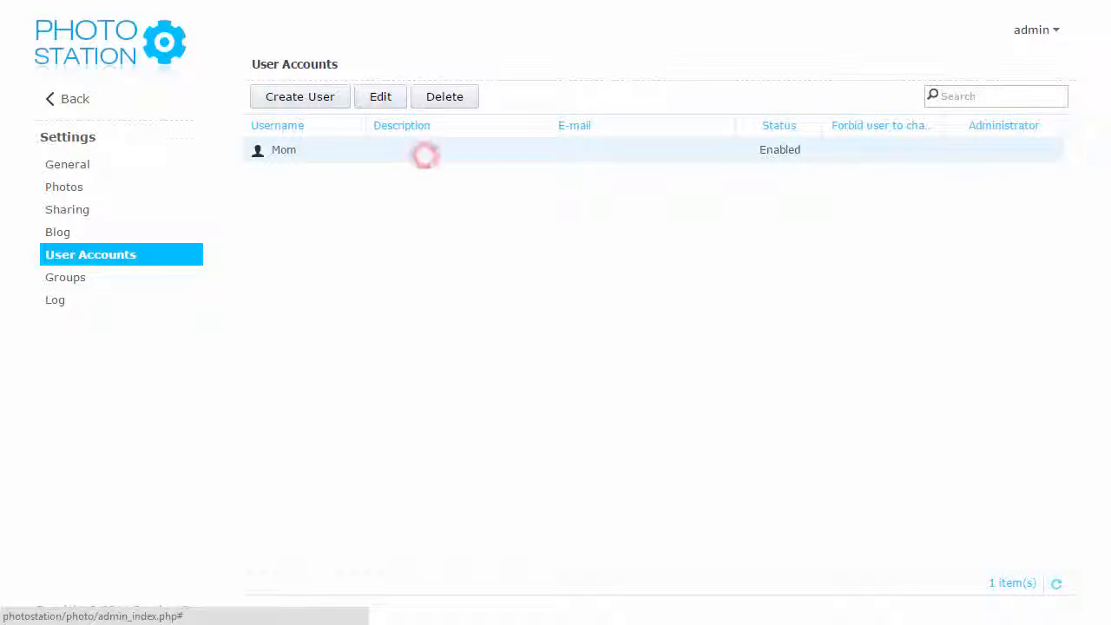
{"action": "left_click", "coordinate": [452, 325]}
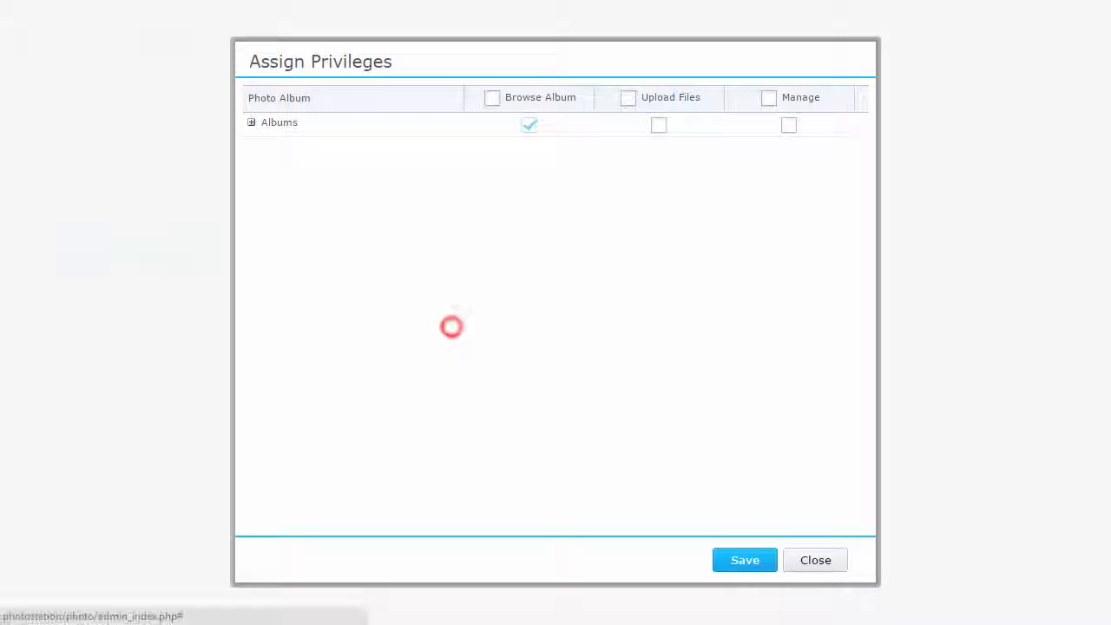
{"action": "left_click", "coordinate": [250, 122]}
{"action": "left_click", "coordinate": [529, 172]}
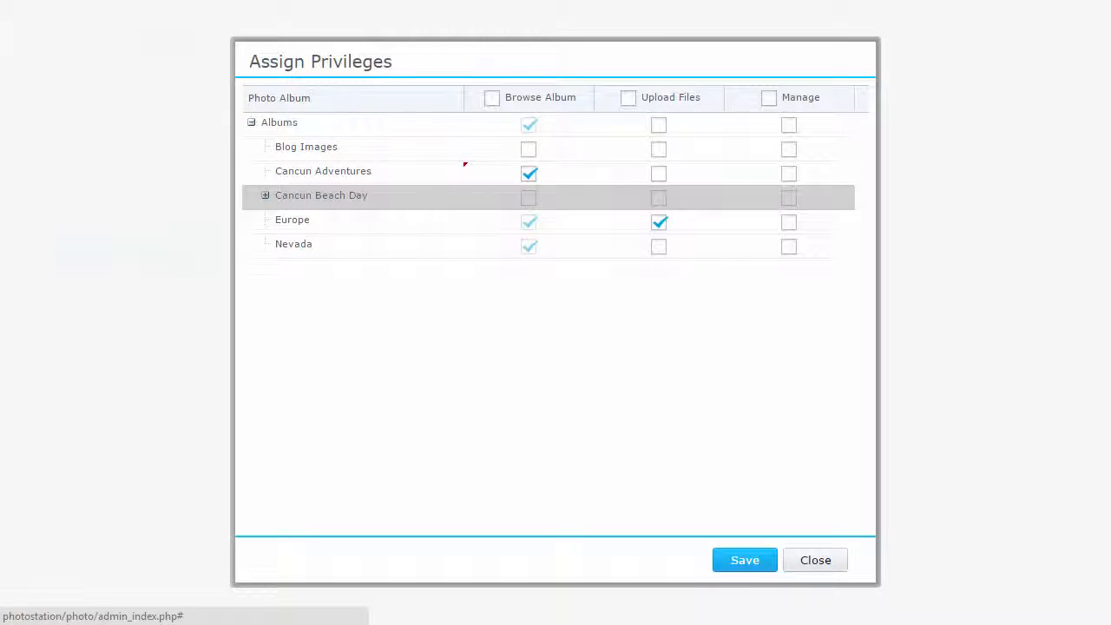
{"action": "left_click", "coordinate": [529, 148]}
{"action": "left_click", "coordinate": [743, 557]}
{"action": "left_click", "coordinate": [658, 504]}
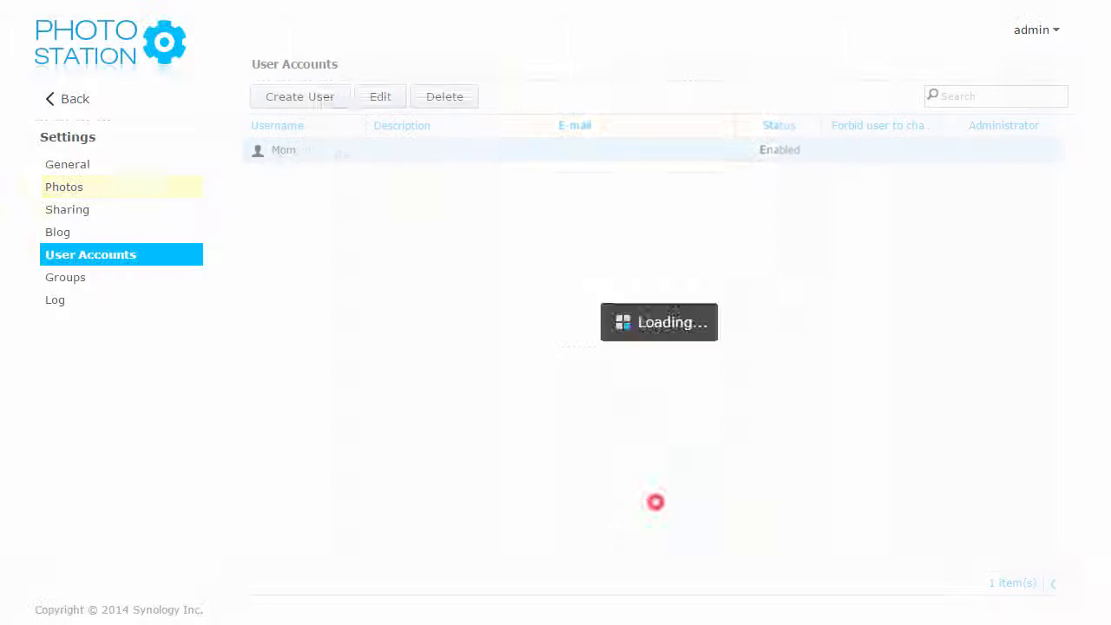
{"action": "left_click", "coordinate": [63, 187]}
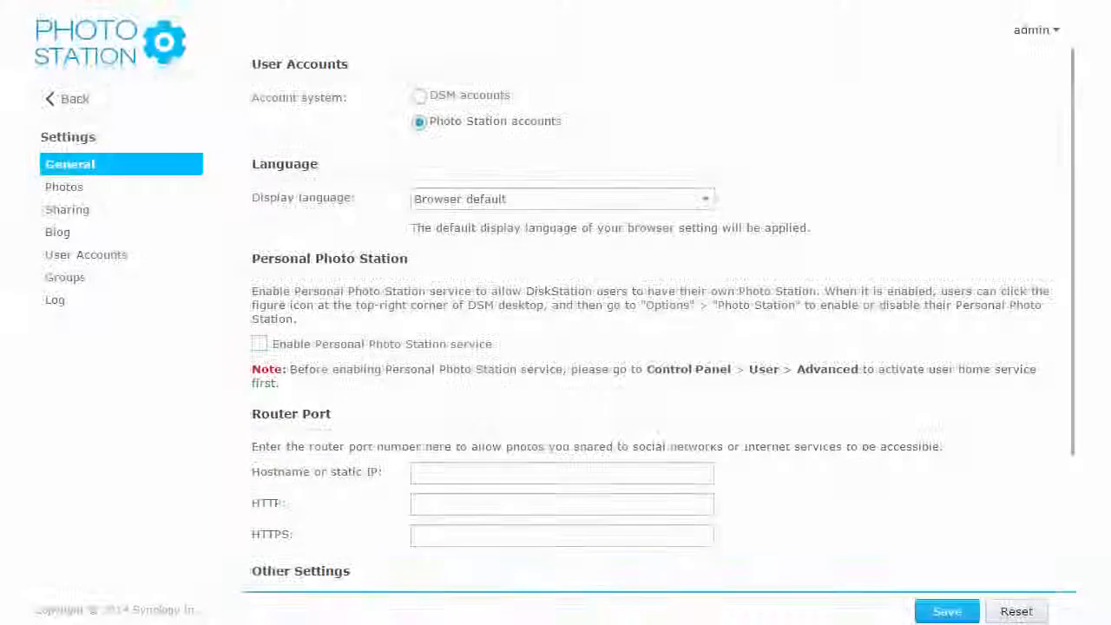
Step: Tick 'Enable Personal Photo Station service' in the General settings
{"action": "left_click", "coordinate": [467, 344]}
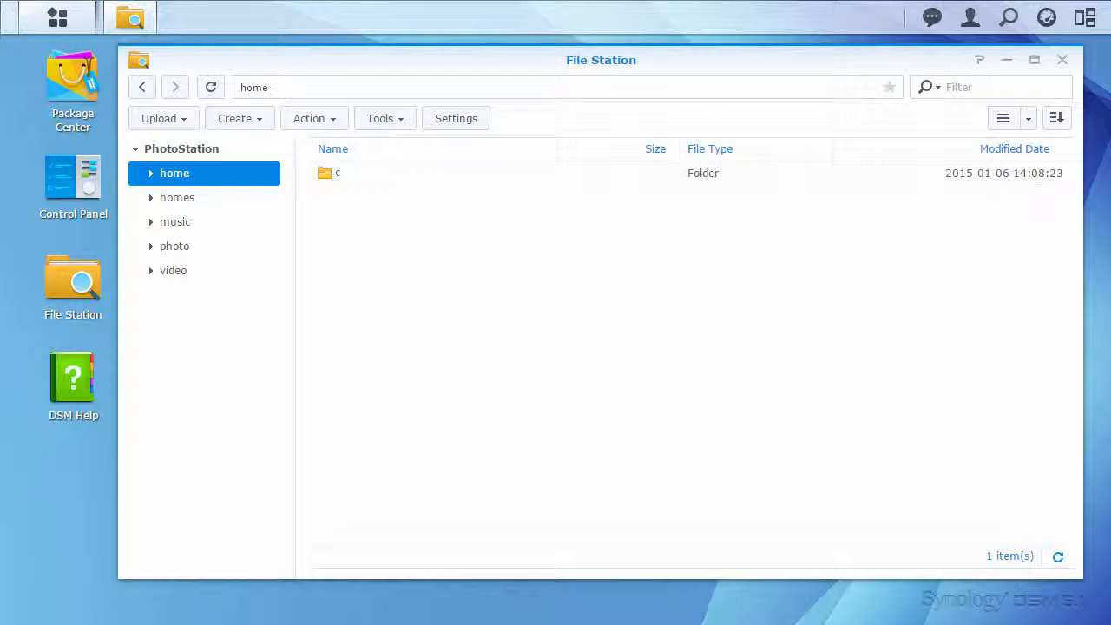
Step: Enable the admin's personal Photo Station in Options and refresh File Station to reveal the photo folder
{"action": "left_click", "coordinate": [971, 18]}
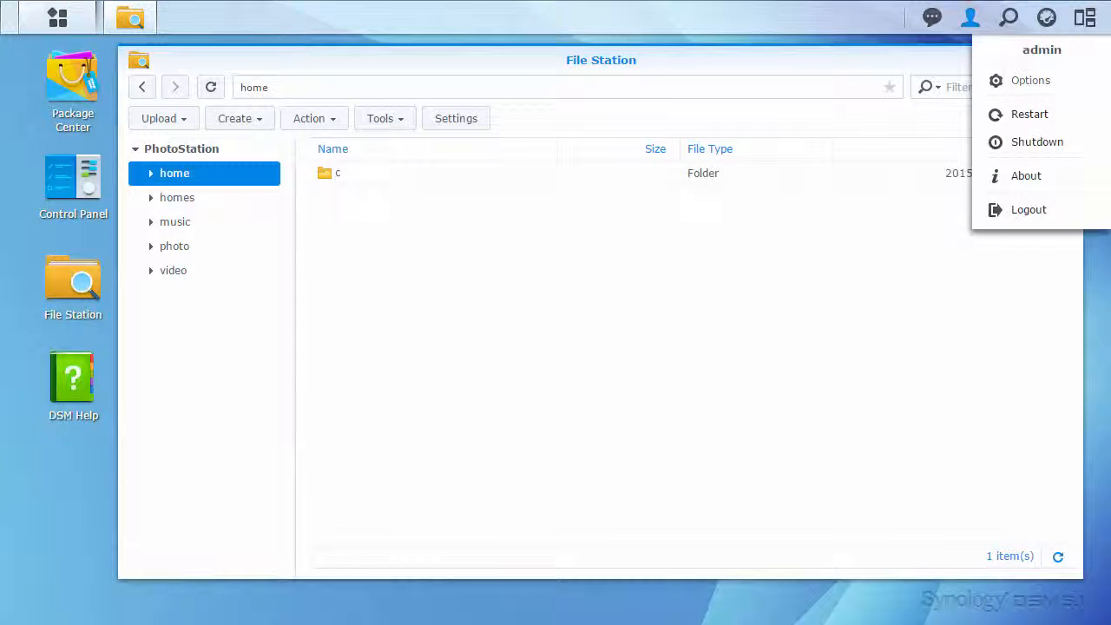
{"action": "left_click", "coordinate": [1031, 80]}
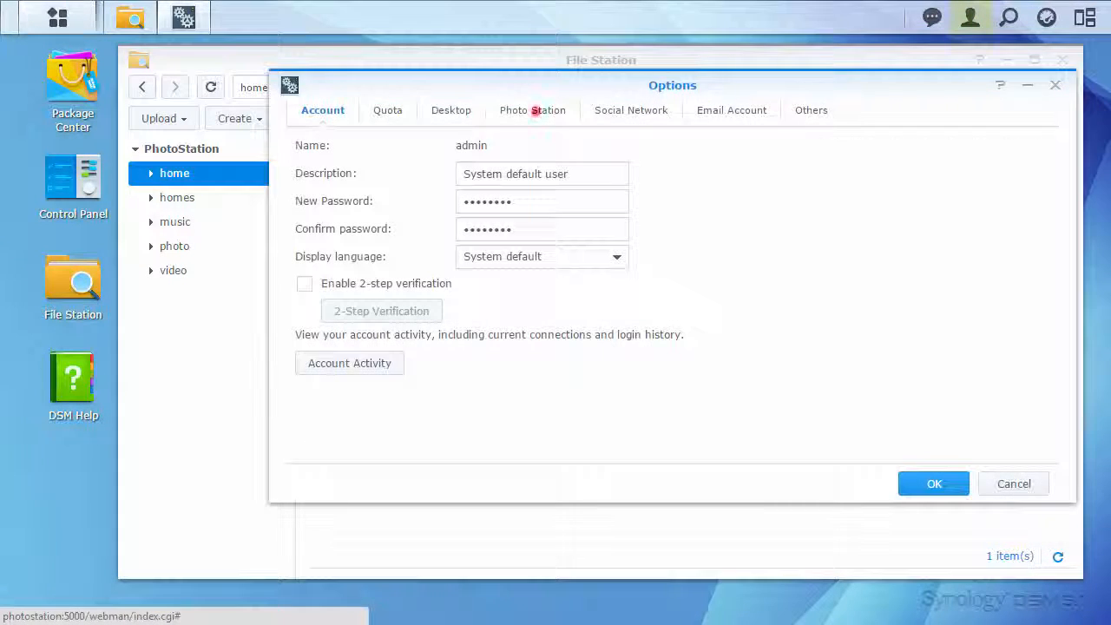
{"action": "left_click", "coordinate": [534, 110]}
{"action": "left_click", "coordinate": [503, 223]}
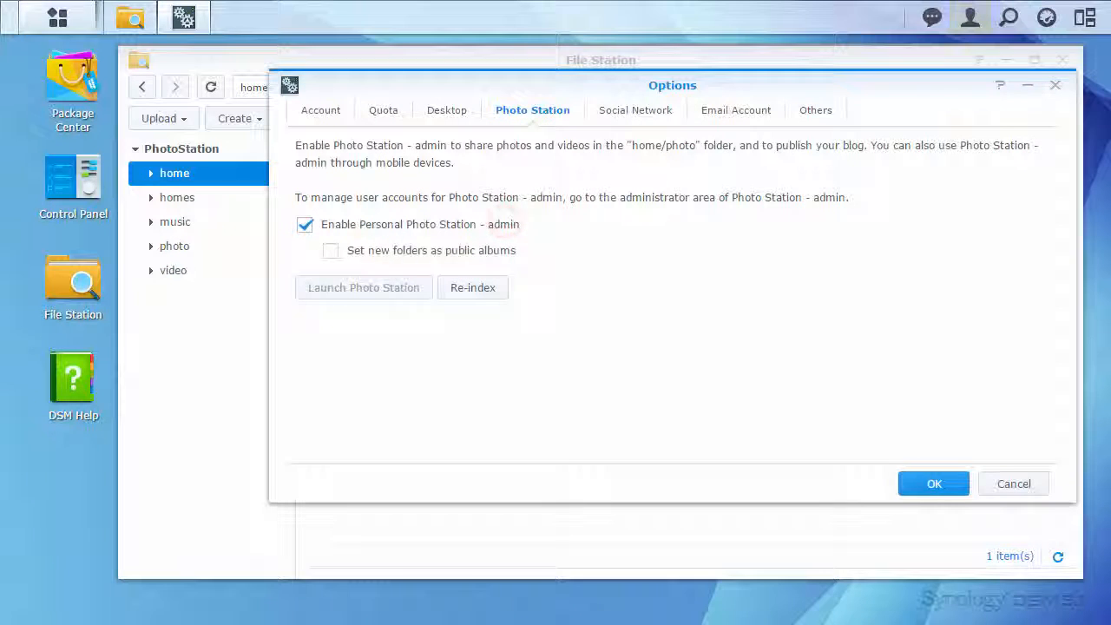
{"action": "left_click", "coordinate": [925, 483]}
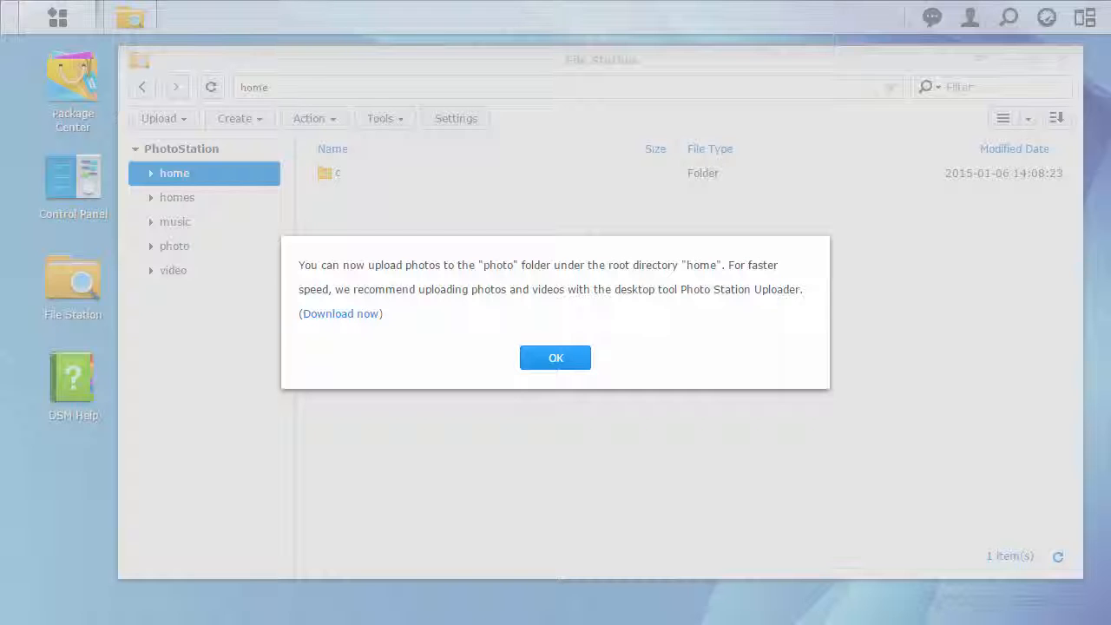
{"action": "left_click", "coordinate": [555, 358]}
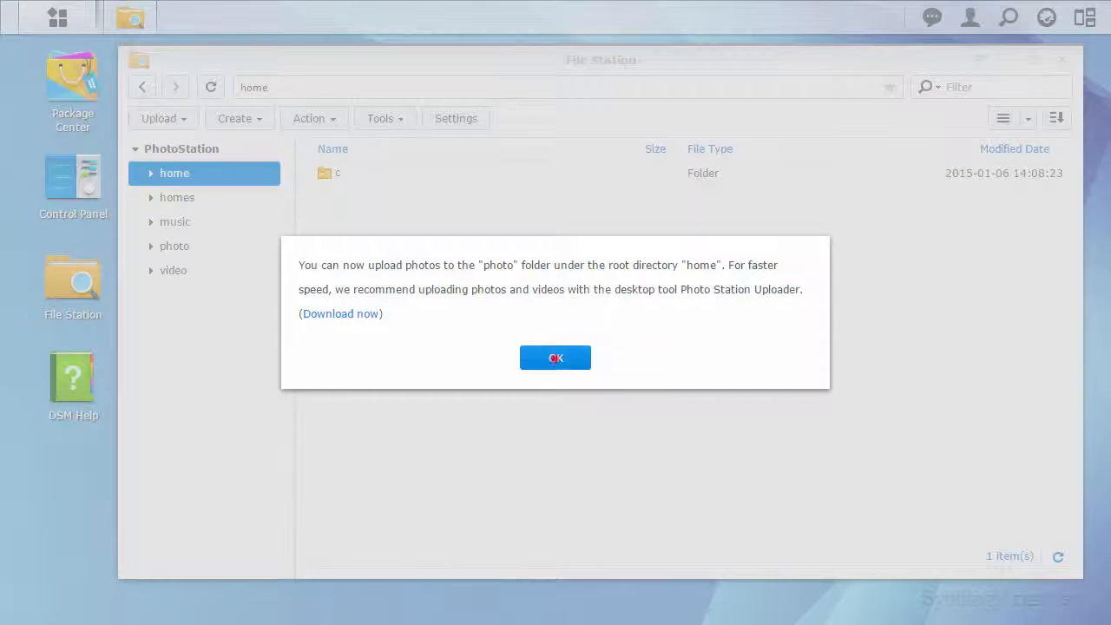
{"action": "left_click", "coordinate": [211, 86]}
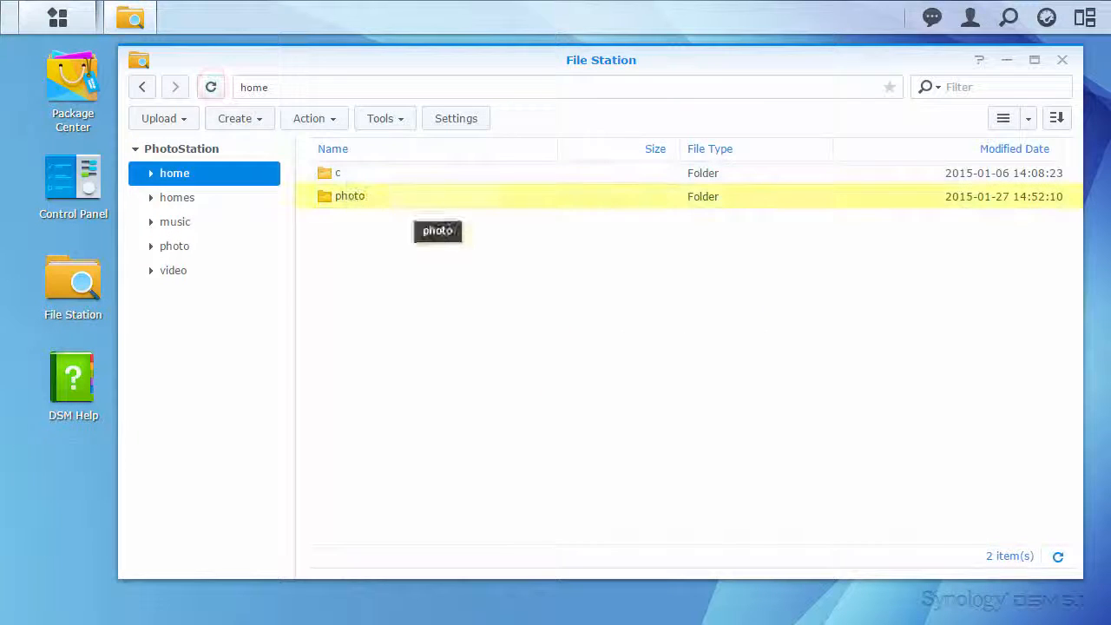
{"action": "left_click", "coordinate": [58, 17]}
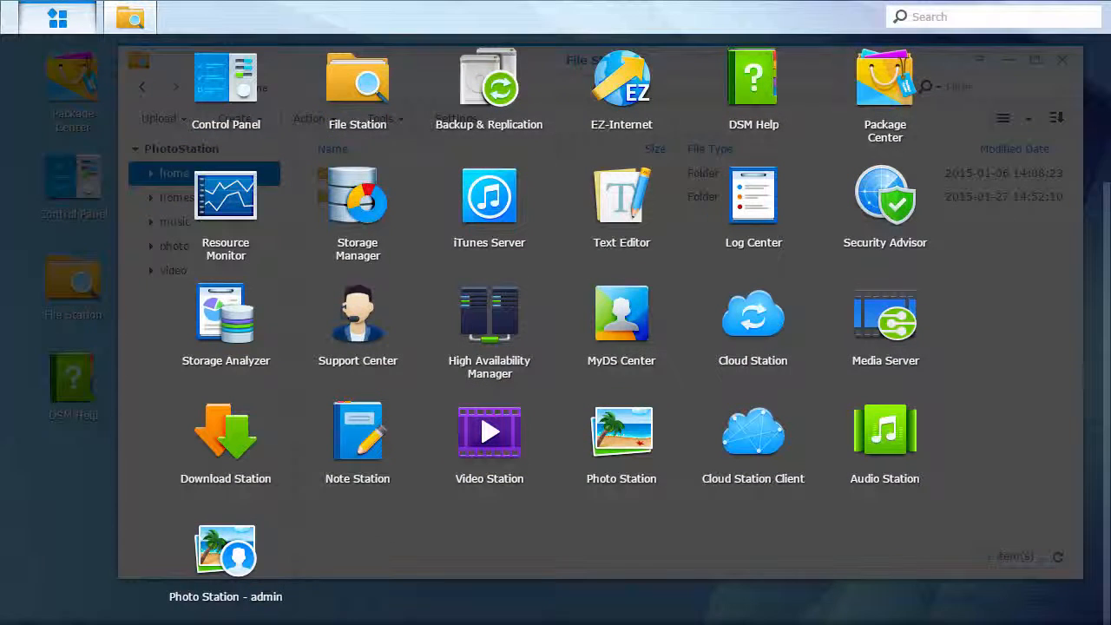
Step: Launch Photo Station from the DSM Main Menu
{"action": "left_click", "coordinate": [243, 549]}
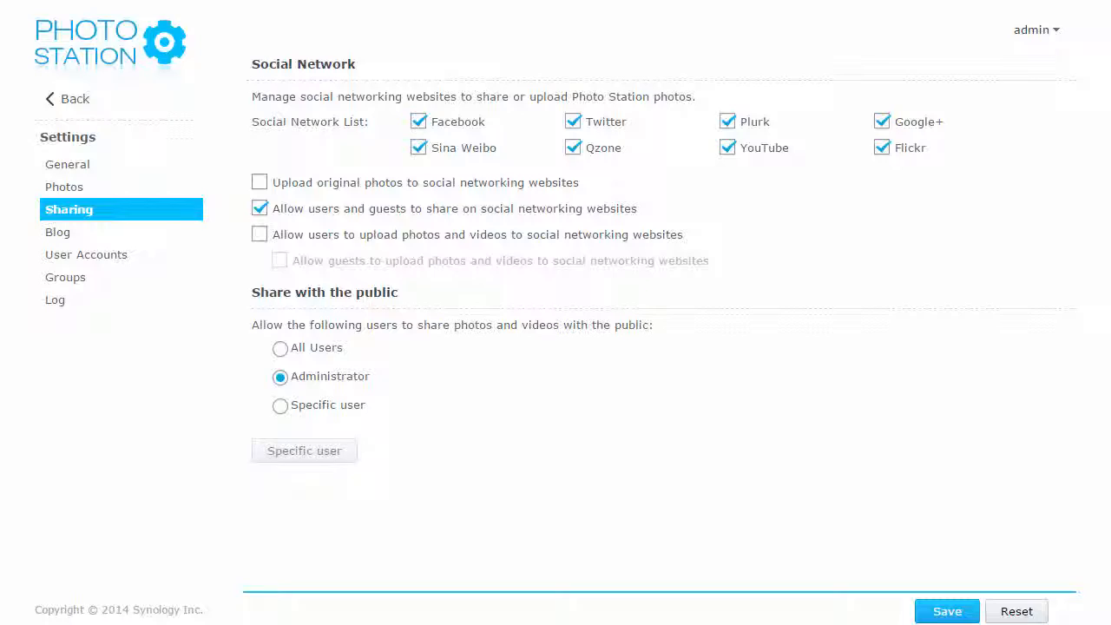
Step: Return to the Albums page, try the ruins photo's sharing options, and generate an album share link
{"action": "left_click", "coordinate": [66, 97]}
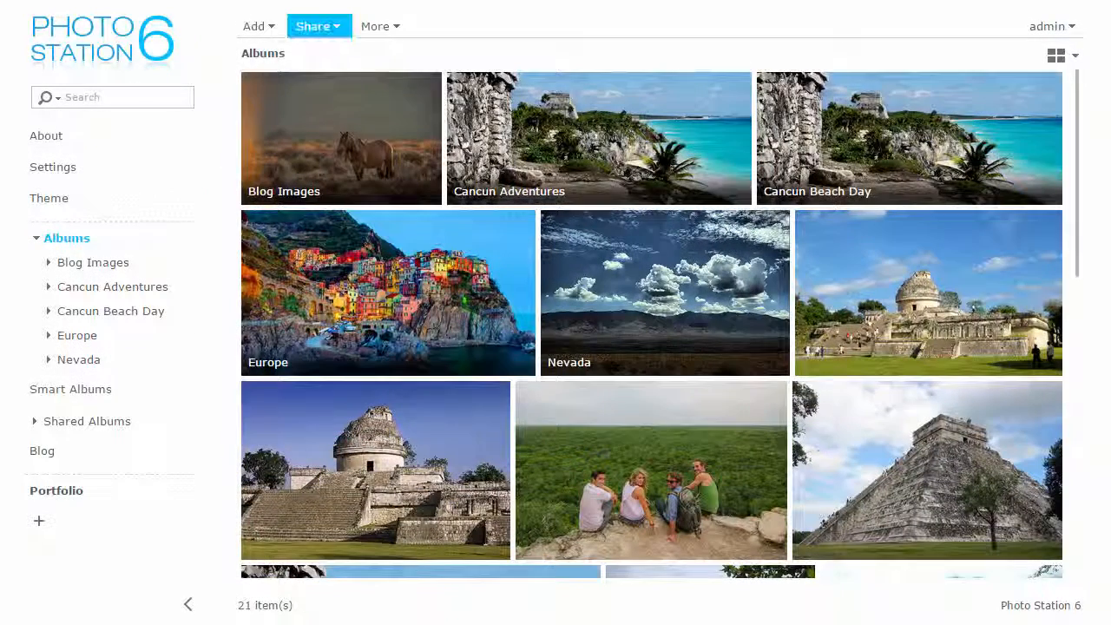
{"action": "left_click", "coordinate": [318, 26]}
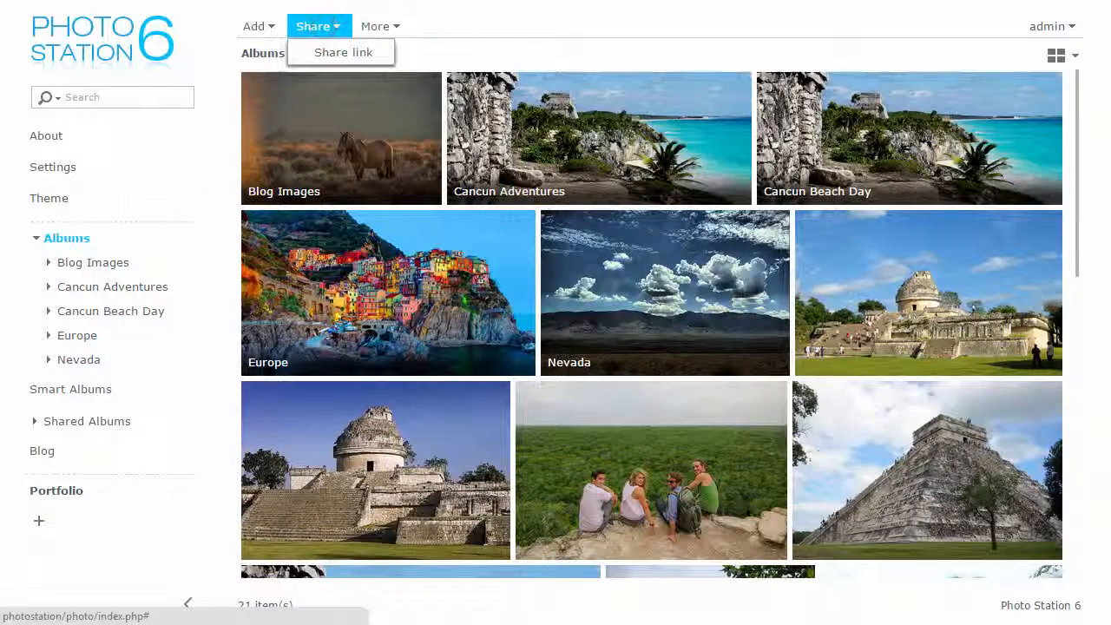
{"action": "left_click", "coordinate": [328, 23]}
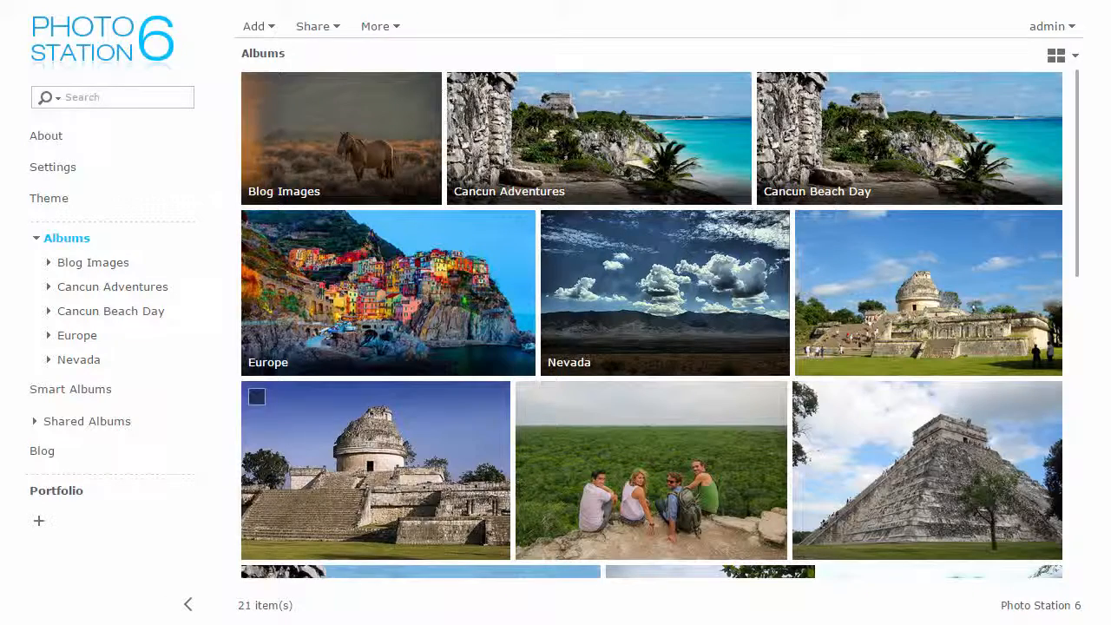
{"action": "left_click", "coordinate": [407, 473]}
{"action": "left_click", "coordinate": [62, 571]}
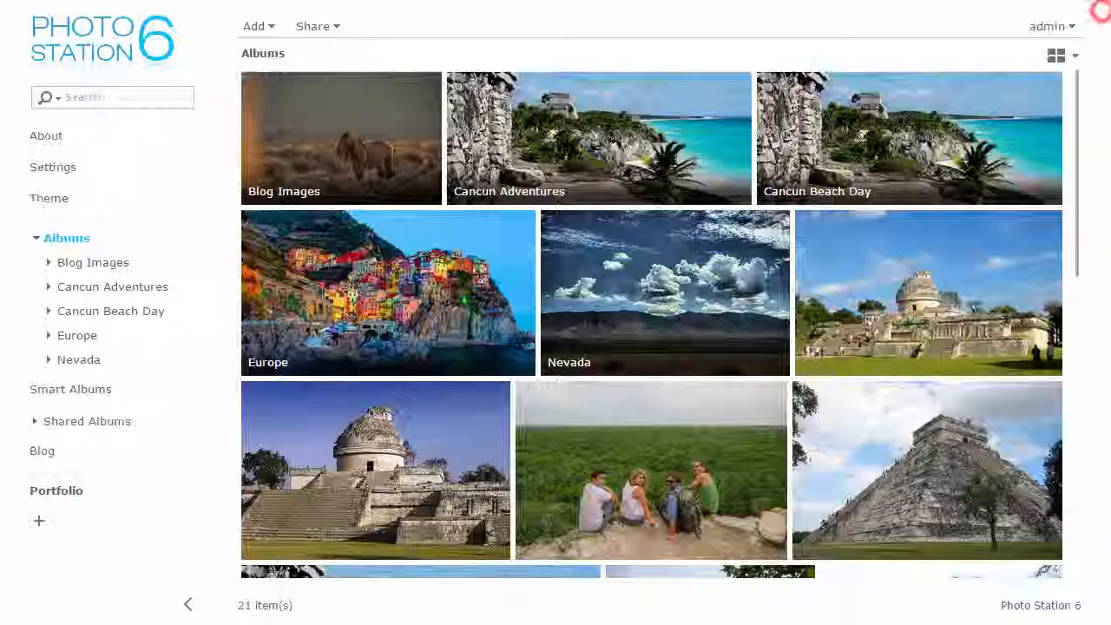
{"action": "left_click", "coordinate": [337, 26]}
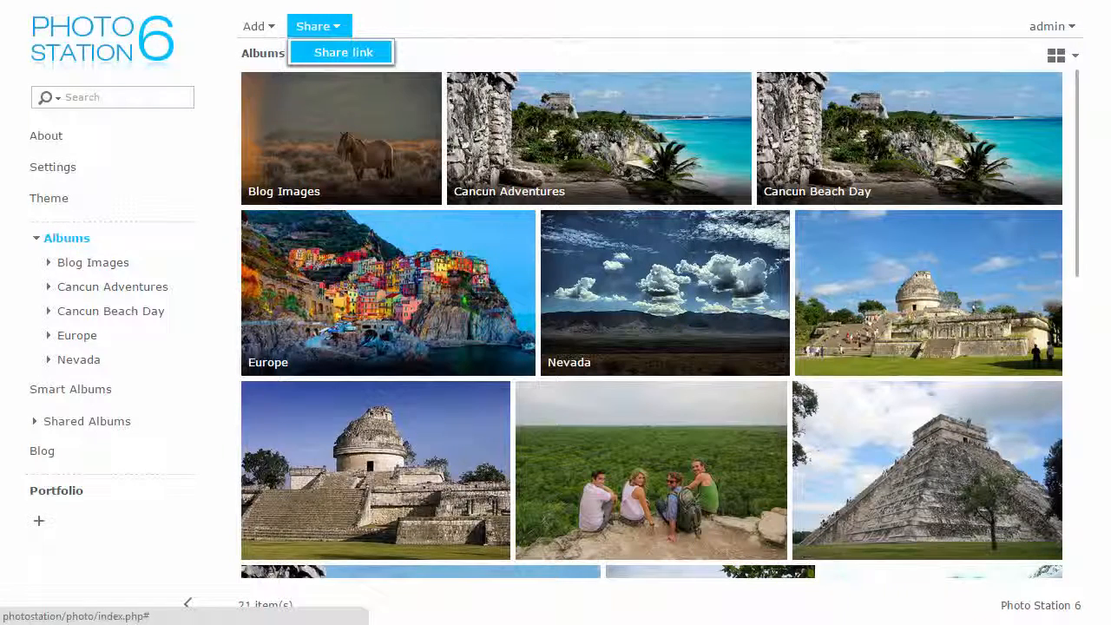
{"action": "left_click", "coordinate": [356, 52]}
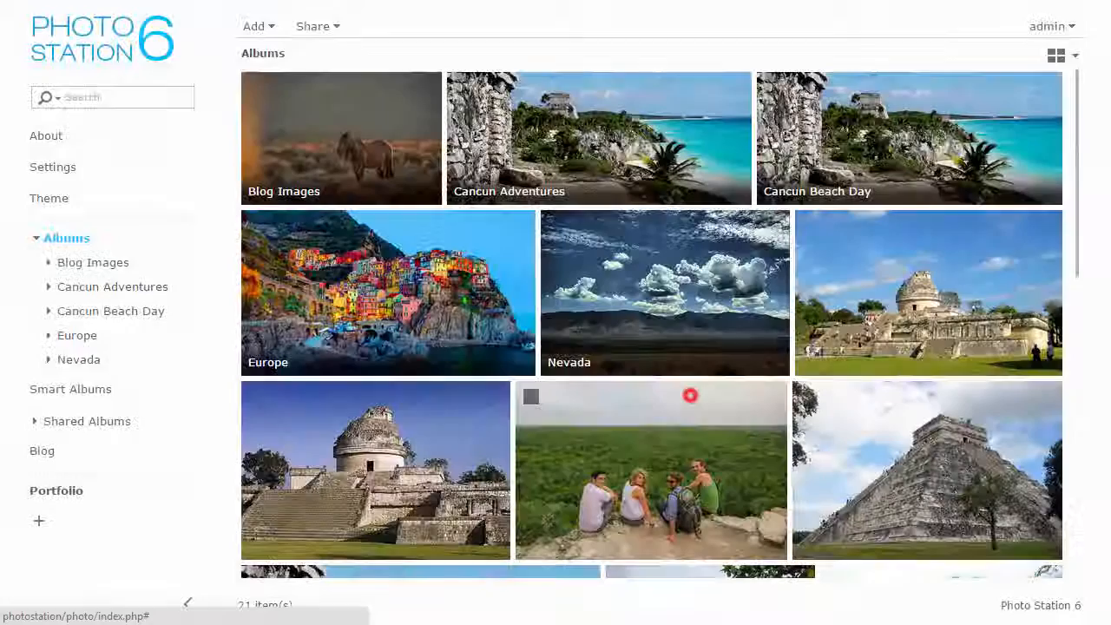
Step: Start a Facebook upload of the ruins photo and connect a Facebook account for it
{"action": "left_click", "coordinate": [691, 386]}
{"action": "left_click", "coordinate": [457, 460]}
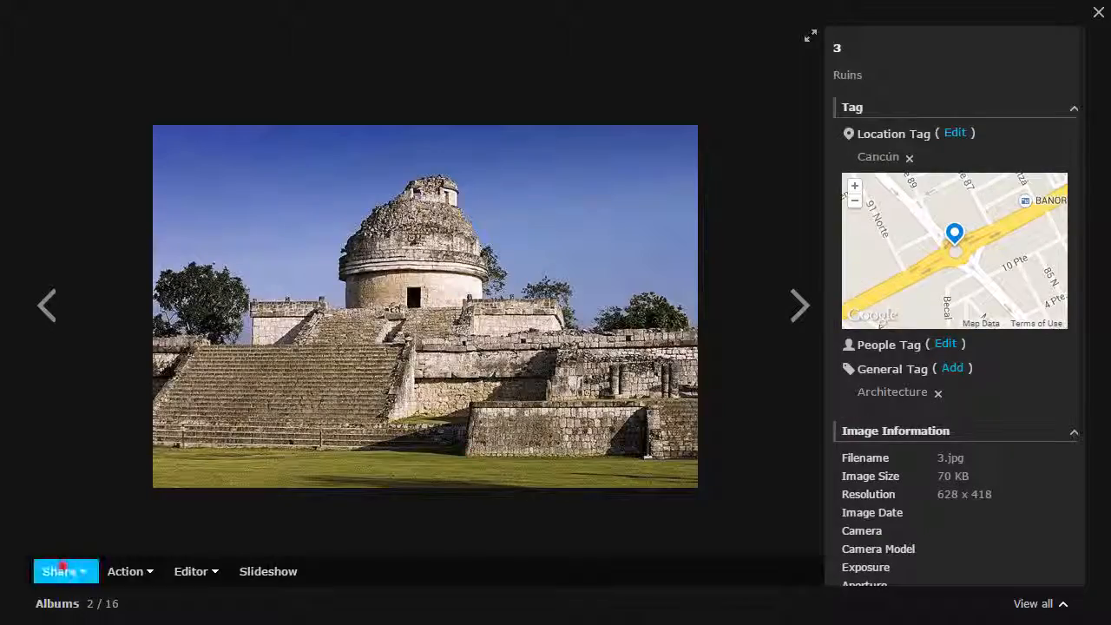
{"action": "left_click", "coordinate": [61, 570]}
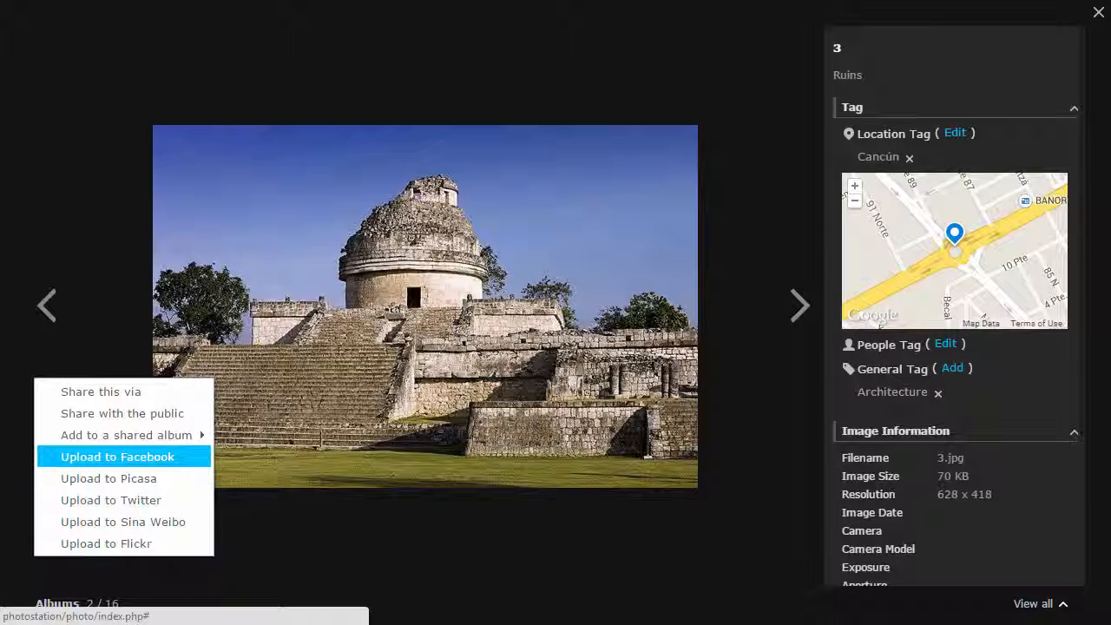
{"action": "left_click", "coordinate": [139, 457]}
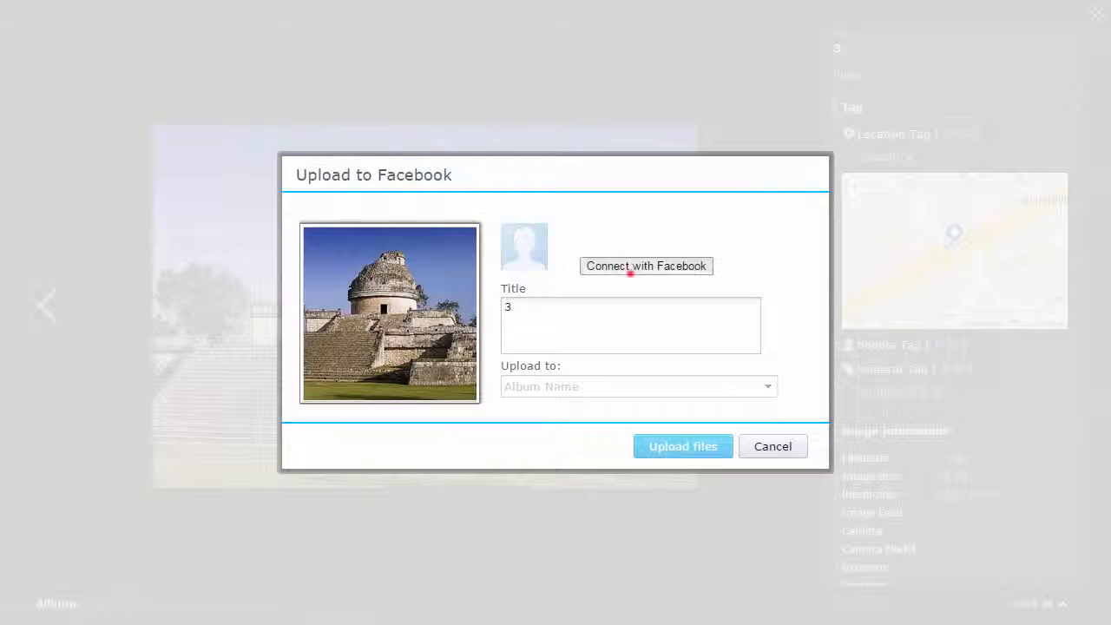
{"action": "left_click", "coordinate": [630, 267]}
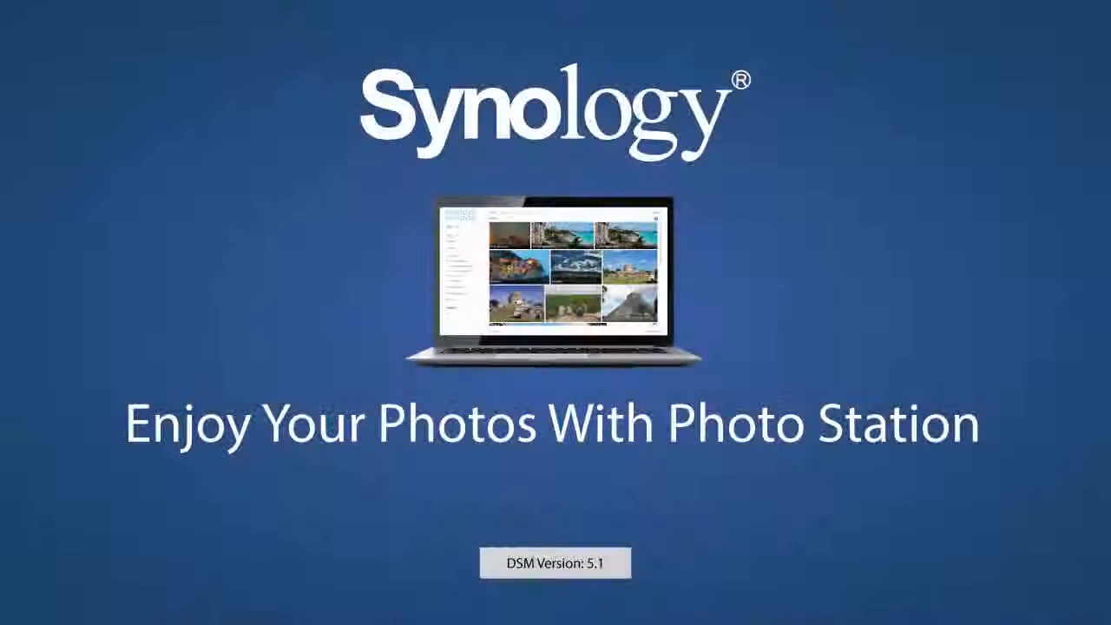